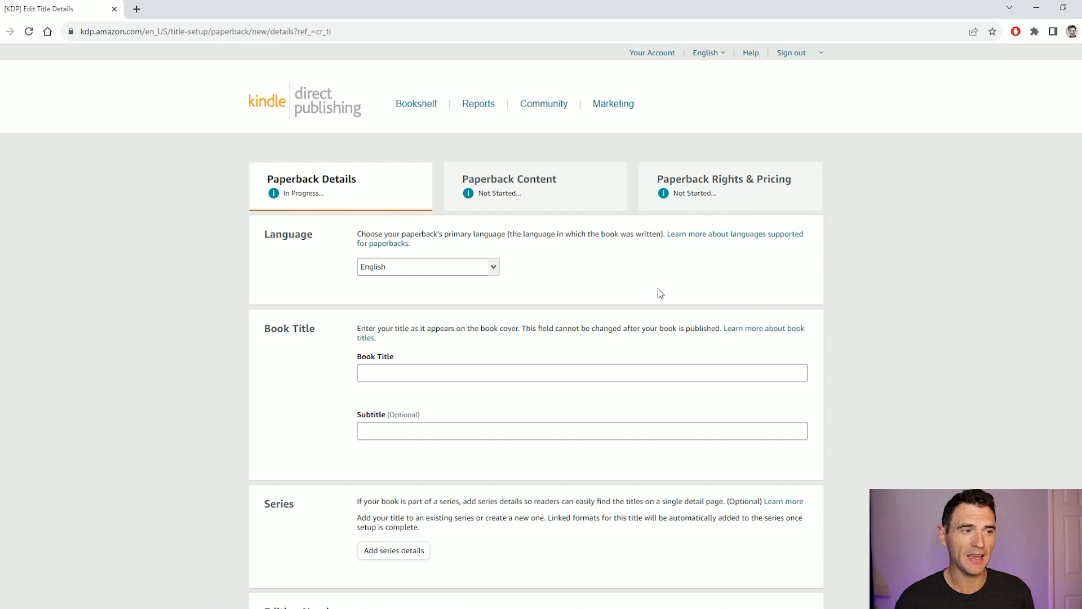
- Enter "Example Coloring Book" as the book title and "100+ Coloring Pages for Adults" as the subtitle
{"action": "scroll", "coordinate": [658, 293], "scroll_direction": "down", "scroll_amount": 1}
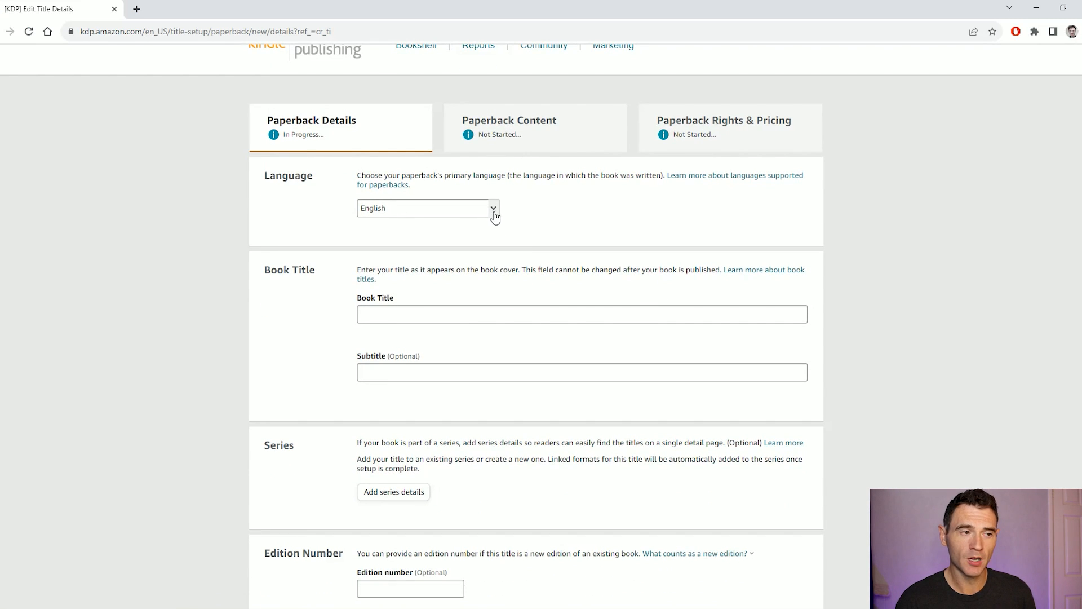
{"action": "left_click", "coordinate": [489, 319]}
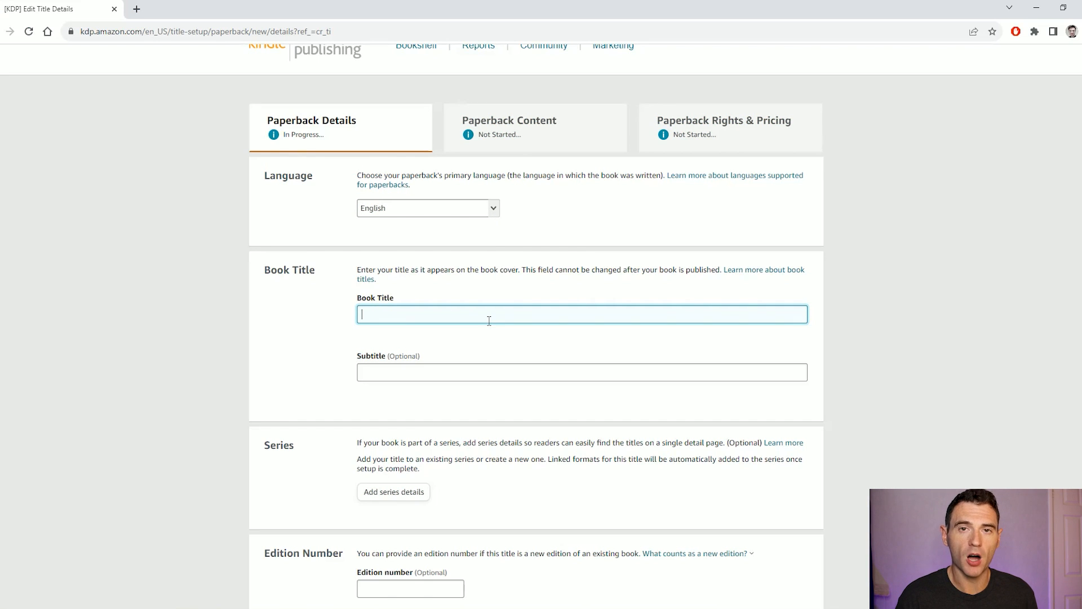
{"action": "type", "text": "Example Coloring Book"}
{"action": "key", "text": "Tab"}
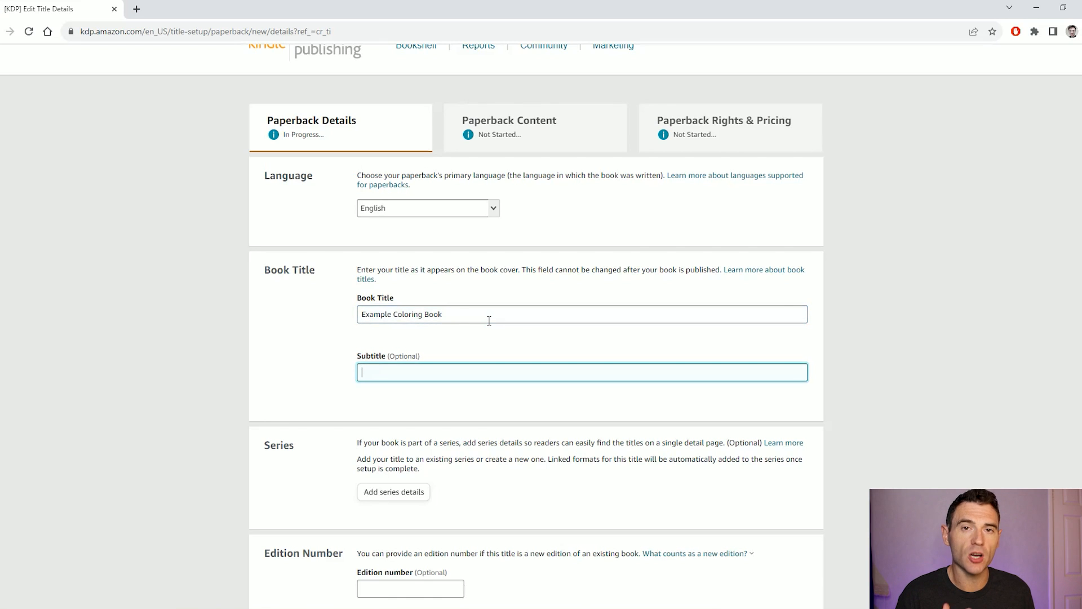
{"action": "type", "text": "A"}
{"action": "key", "text": "BackSpace"}
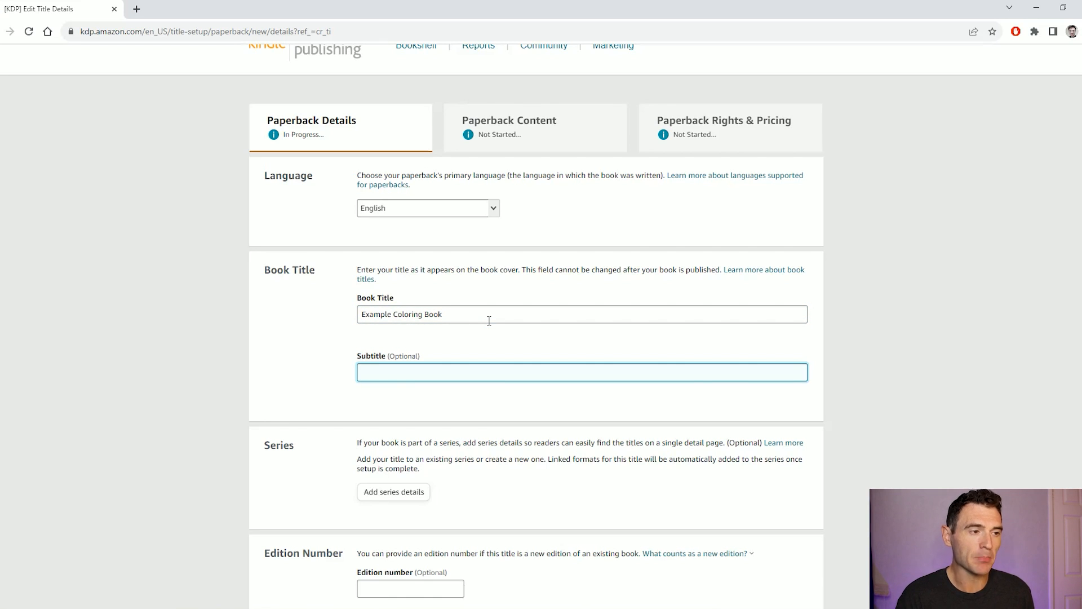
{"action": "type", "text": "100+ "}
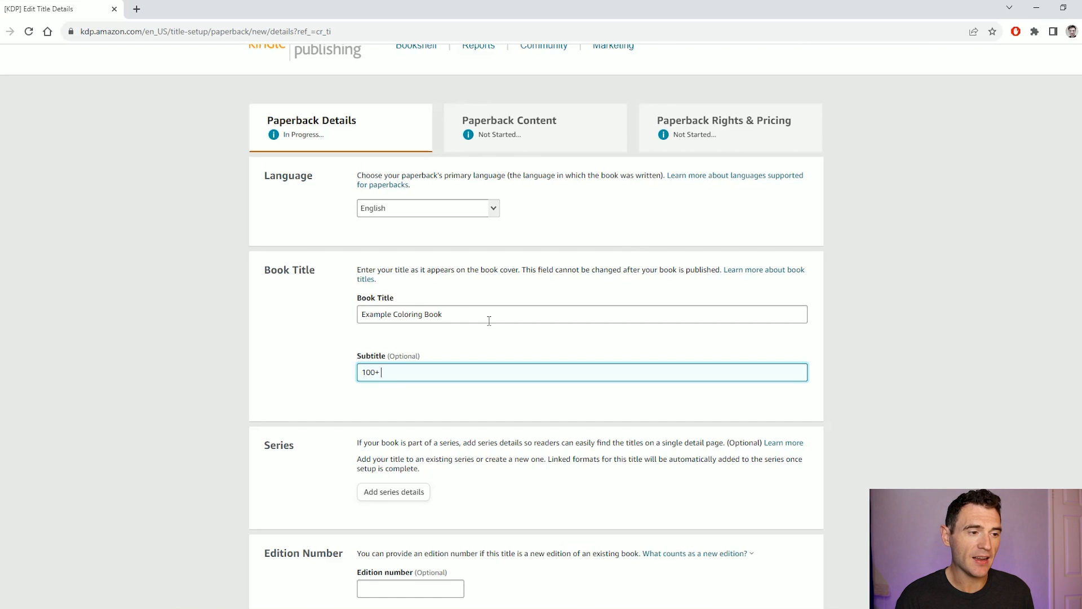
{"action": "type", "text": "Coloring Pages for Adults"}
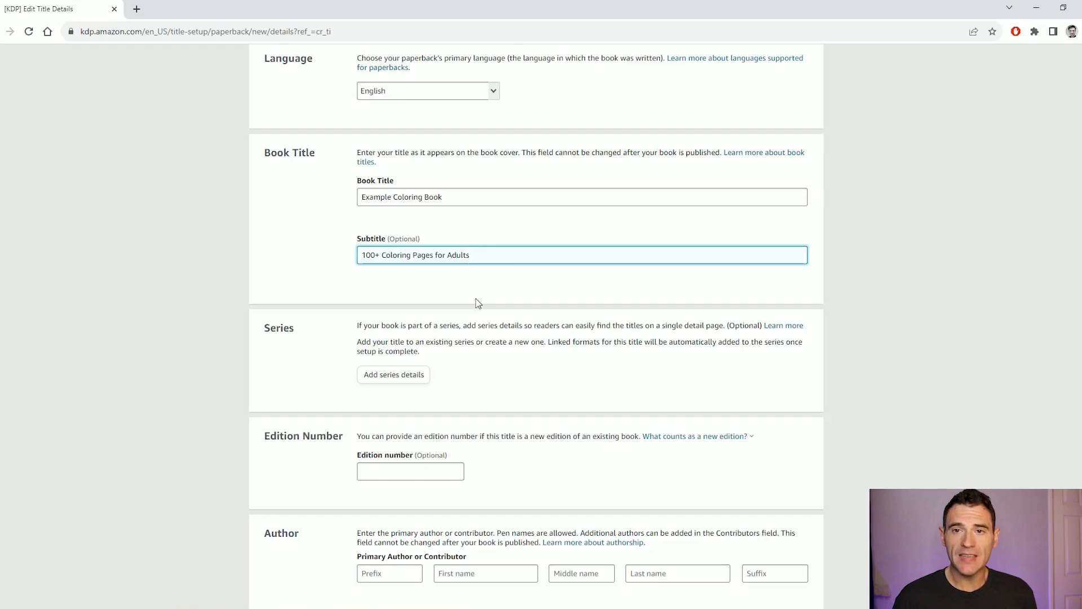
- Review the series and edition number sections and read the explanation of what counts as a new edition
{"action": "scroll", "coordinate": [476, 303], "scroll_direction": "down", "scroll_amount": 1}
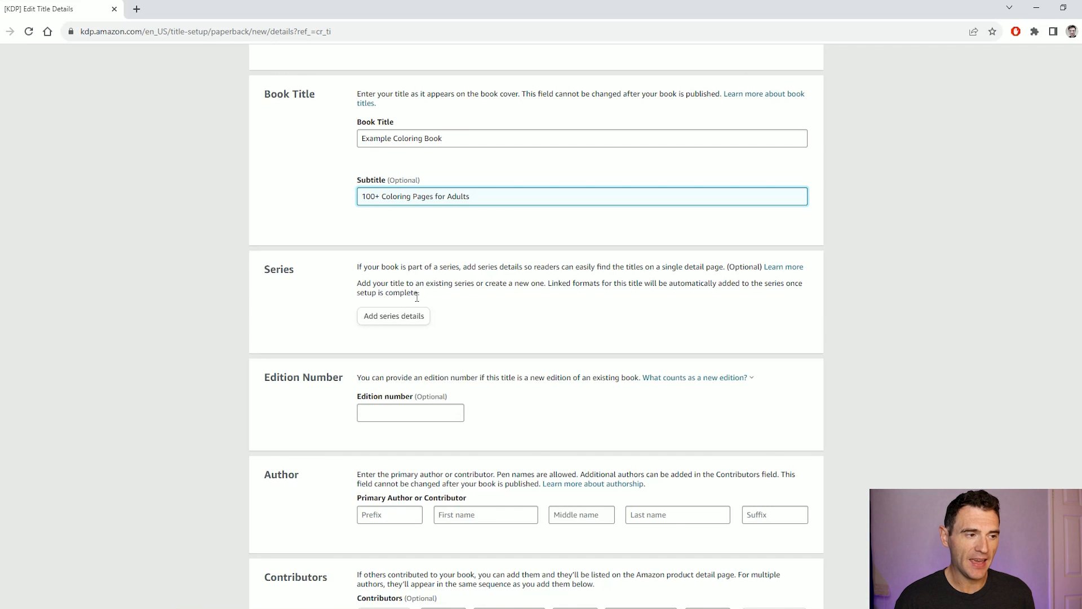
{"action": "scroll", "coordinate": [438, 298], "scroll_direction": "down", "scroll_amount": 1}
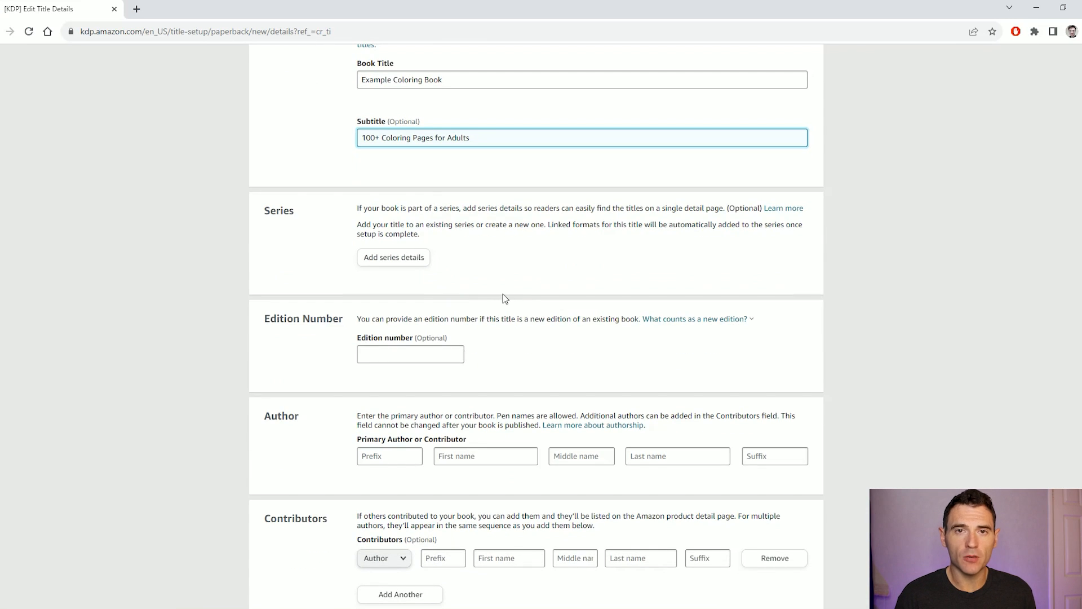
{"action": "scroll", "coordinate": [504, 299], "scroll_direction": "down", "scroll_amount": 1}
{"action": "scroll", "coordinate": [506, 299], "scroll_direction": "down", "scroll_amount": 1}
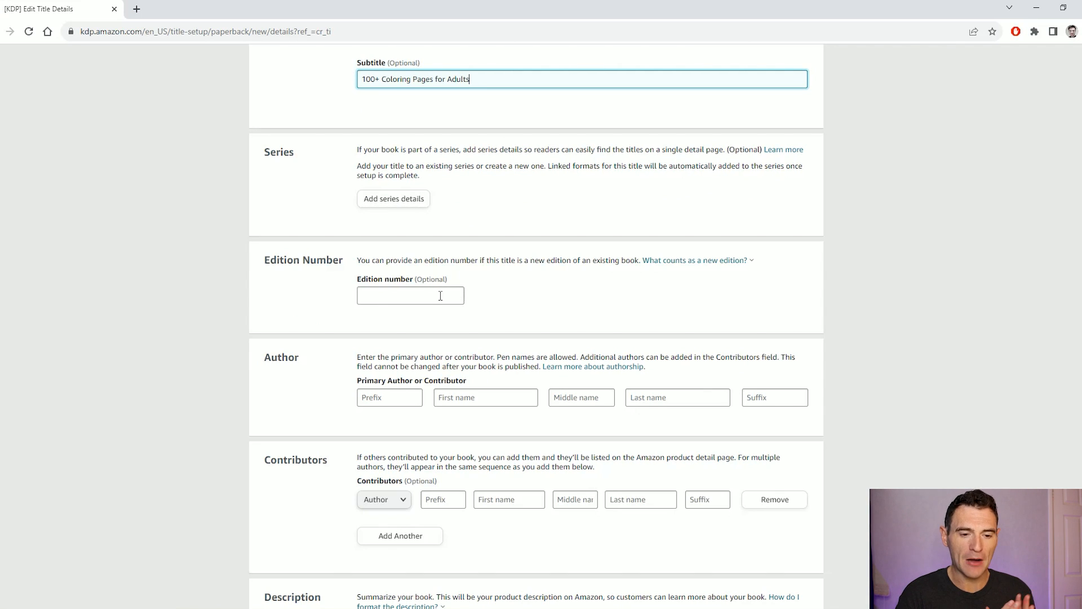
{"action": "left_click", "coordinate": [695, 264]}
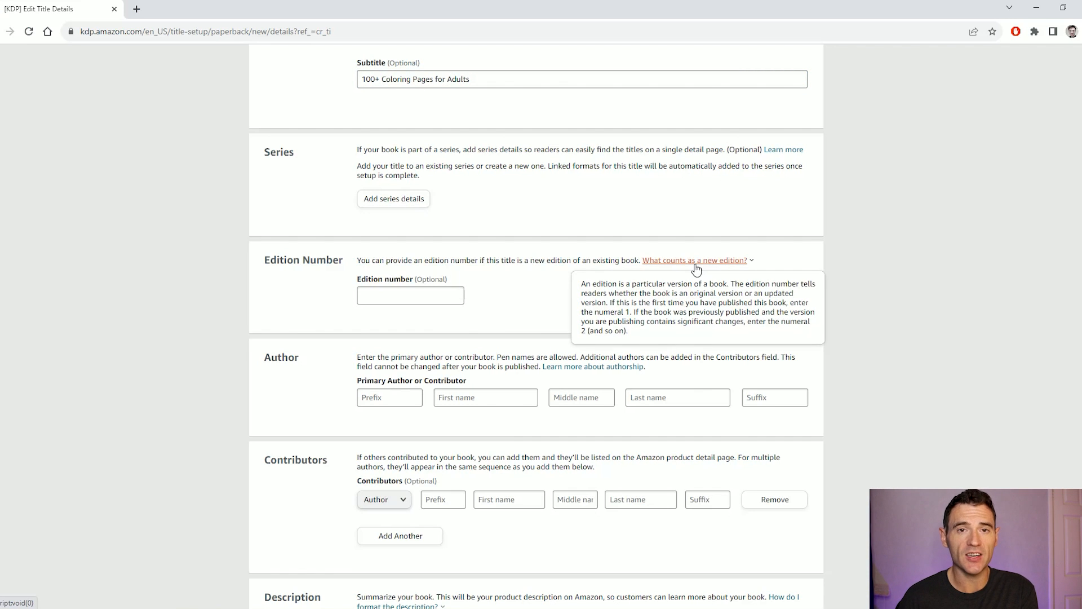
{"action": "left_click", "coordinate": [495, 290]}
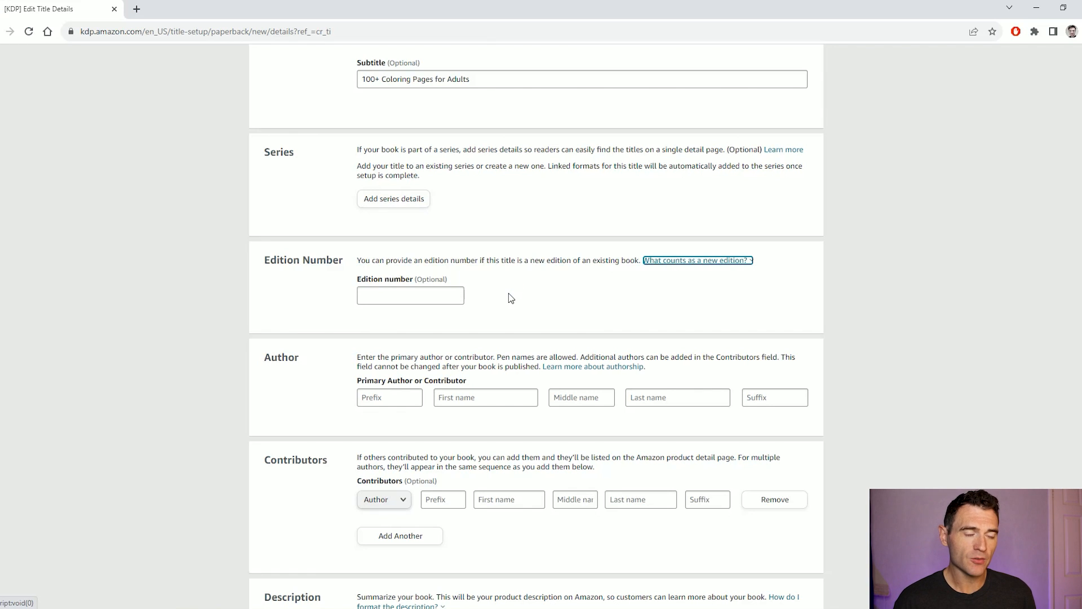
- Enter the primary author with "Creative" as the first name and "Contributors" as the last name
{"action": "scroll", "coordinate": [510, 298], "scroll_direction": "down", "scroll_amount": 1}
{"action": "left_click", "coordinate": [506, 333]}
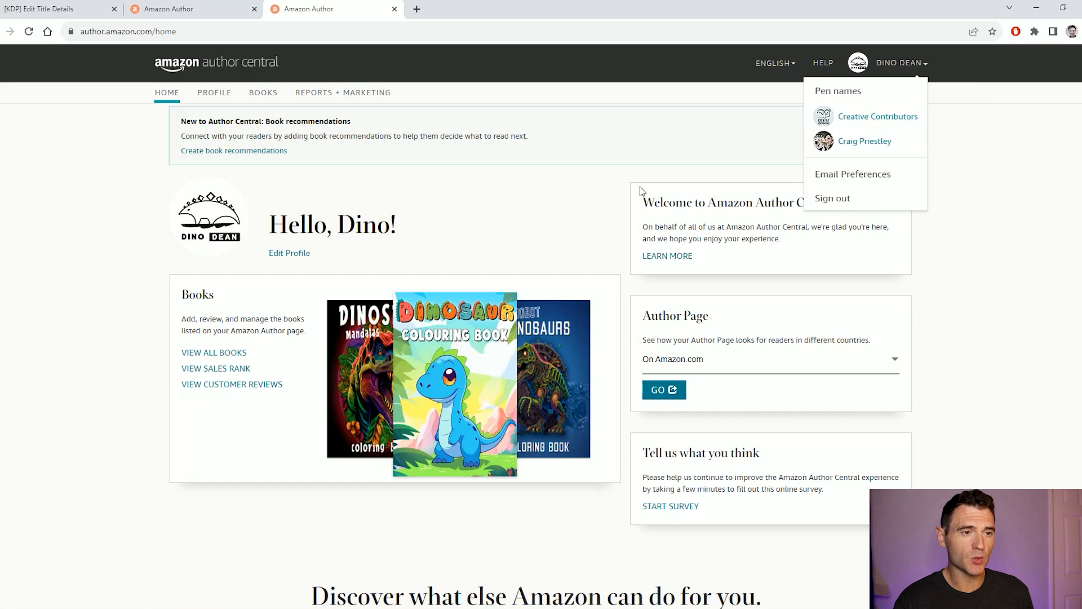
{"action": "left_click", "coordinate": [541, 169]}
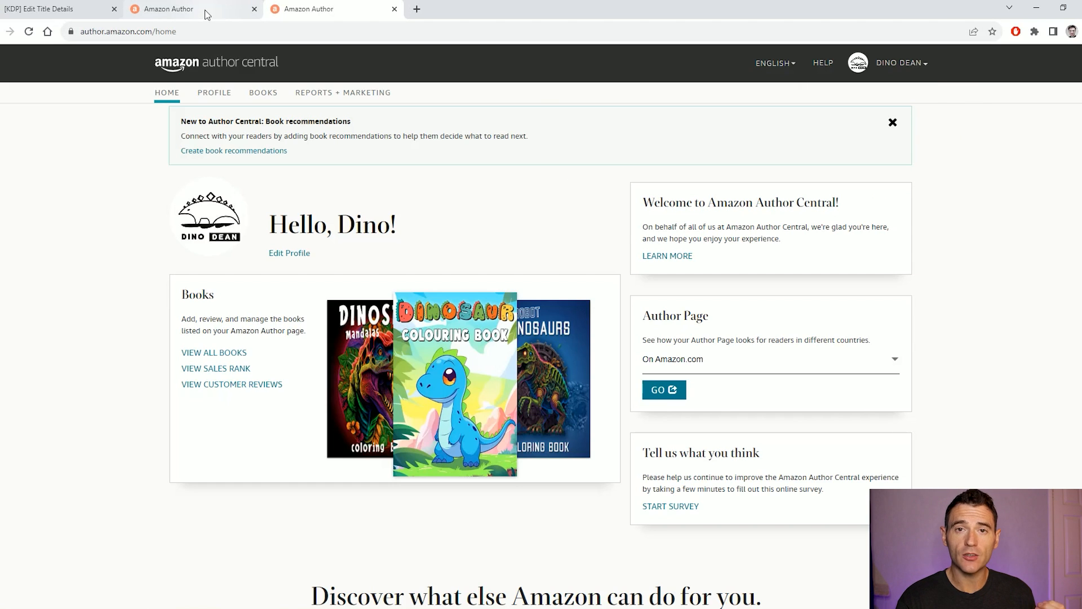
{"action": "mouse_move", "coordinate": [204, 9]}
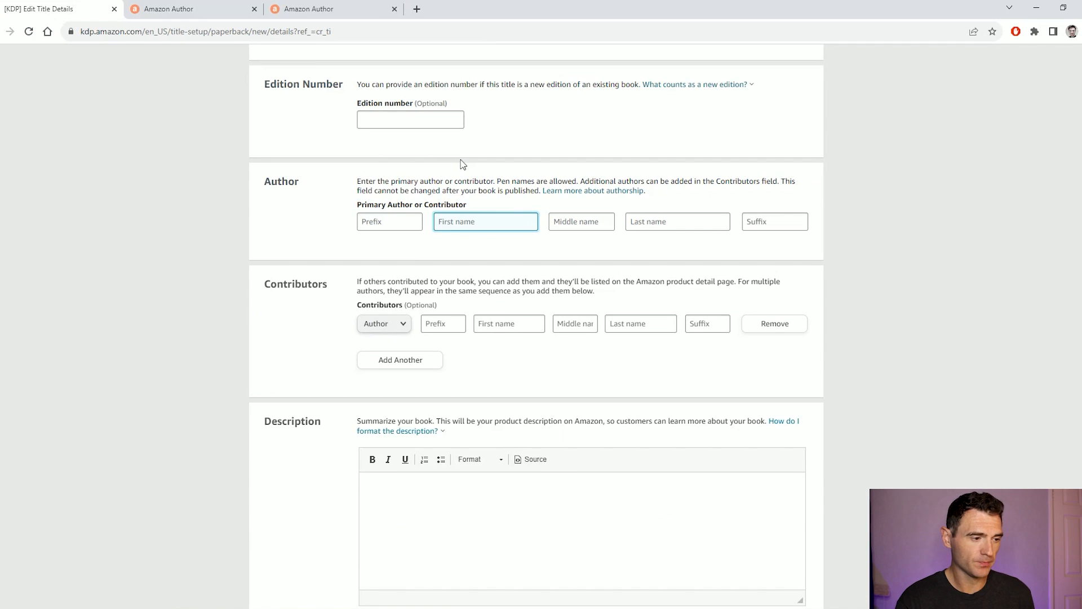
{"action": "type", "text": "Creative"}
{"action": "key", "text": "Tab"}
{"action": "key", "text": "Tab"}
{"action": "type", "text": "Contributorsd"}
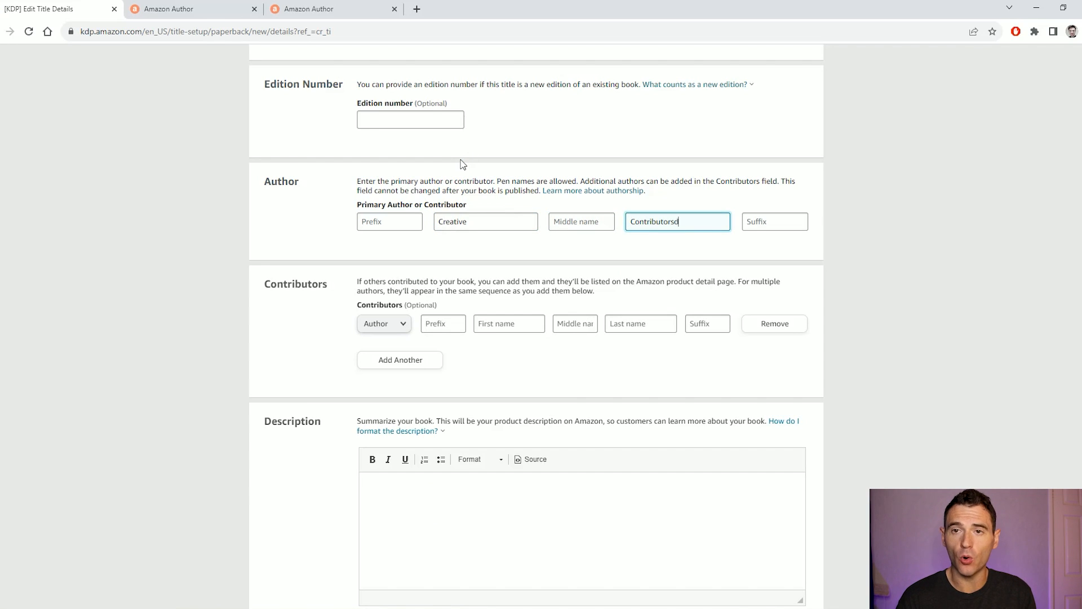
{"action": "key", "text": "BackSpace"}
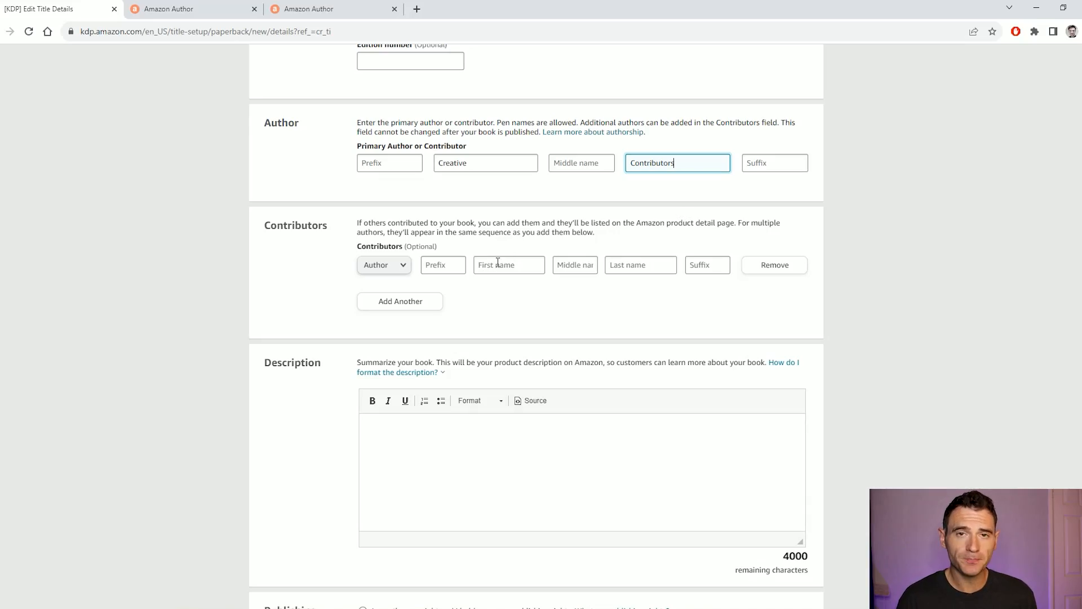
- Examine the book description editor's paragraph formats, list options and source view
{"action": "left_click", "coordinate": [500, 262]}
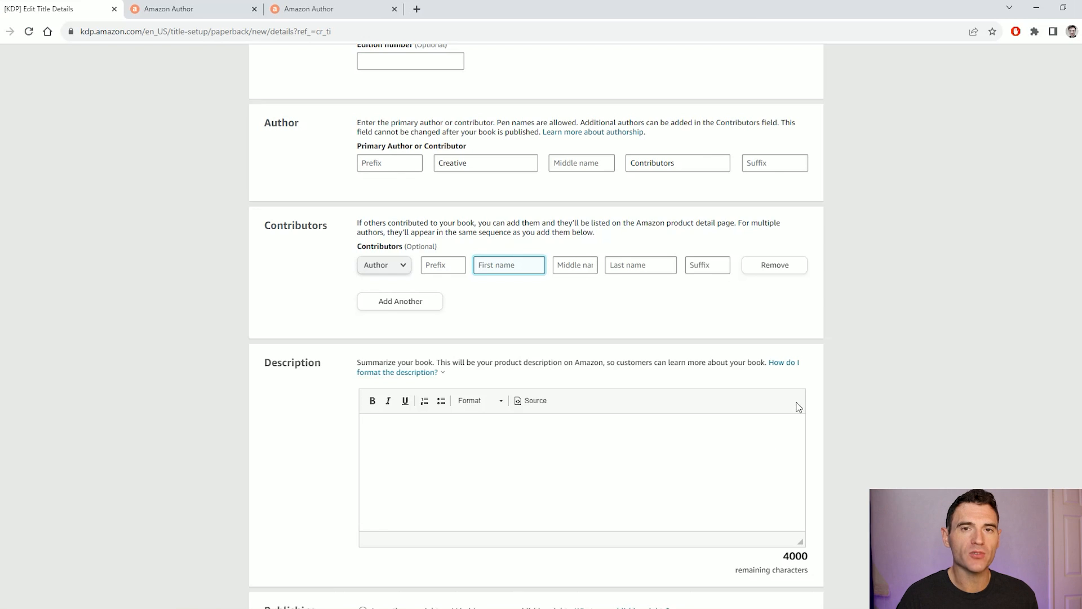
{"action": "scroll", "coordinate": [645, 403], "scroll_direction": "down", "scroll_amount": 2}
{"action": "left_click", "coordinate": [568, 344]}
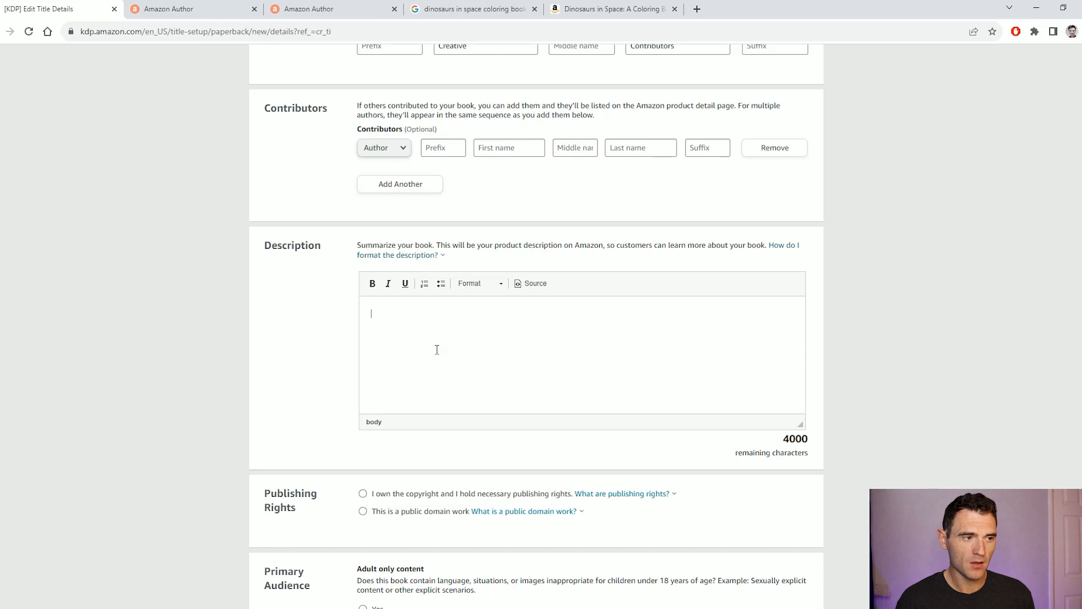
{"action": "left_click", "coordinate": [493, 285]}
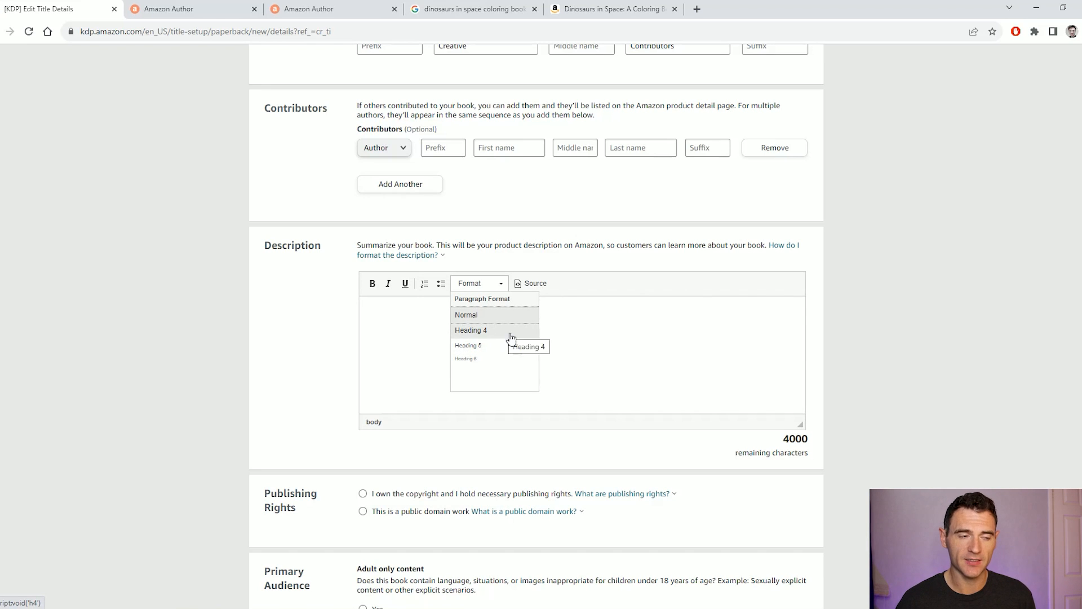
{"action": "left_click", "coordinate": [582, 316]}
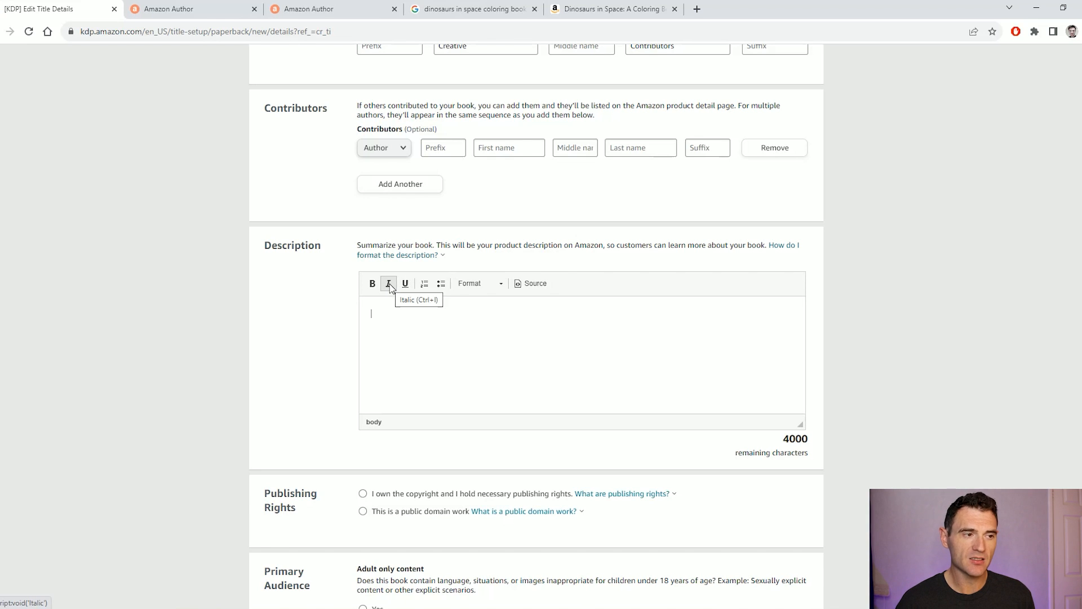
{"action": "left_click", "coordinate": [424, 287]}
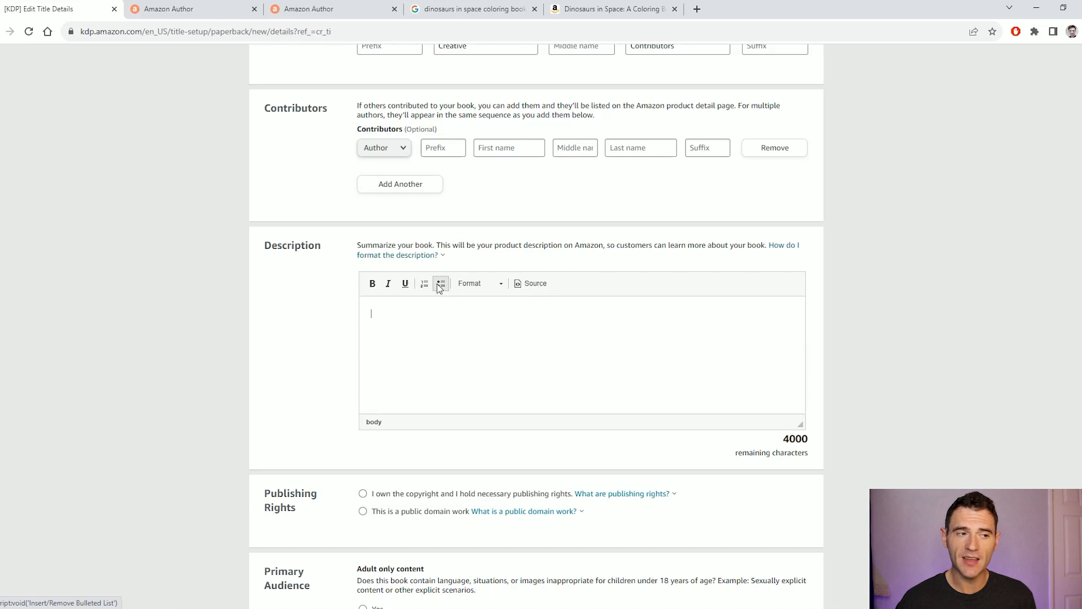
{"action": "left_click", "coordinate": [437, 282]}
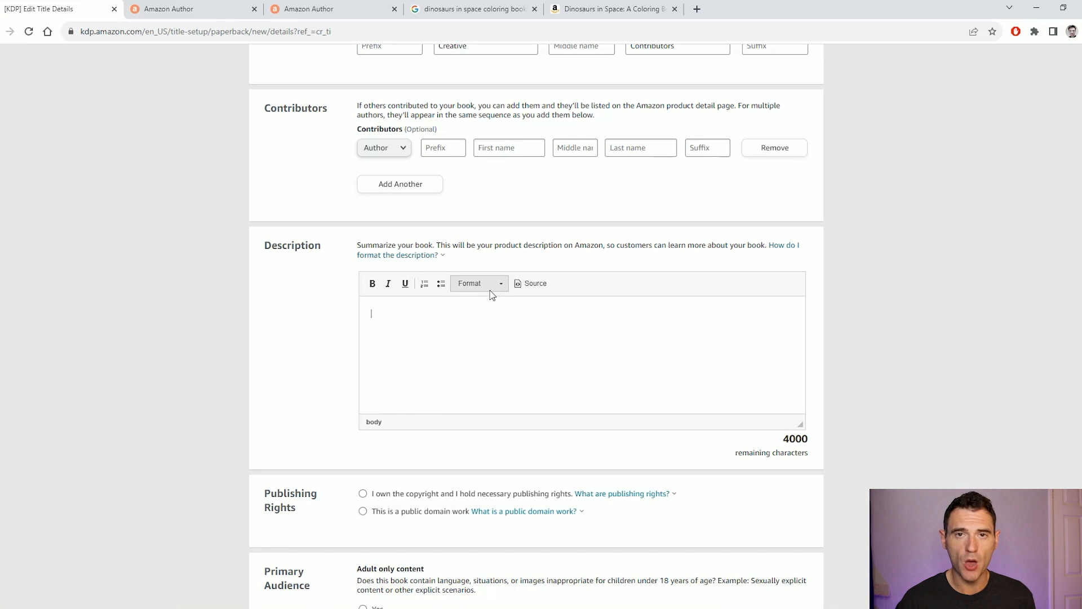
{"action": "left_click", "coordinate": [519, 284]}
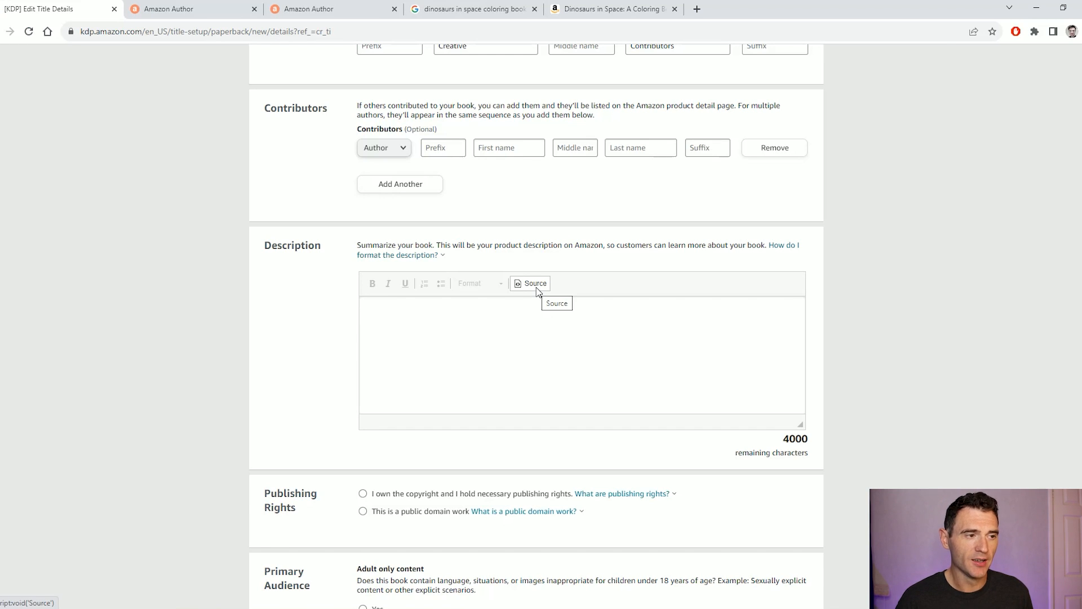
{"action": "left_click", "coordinate": [535, 287]}
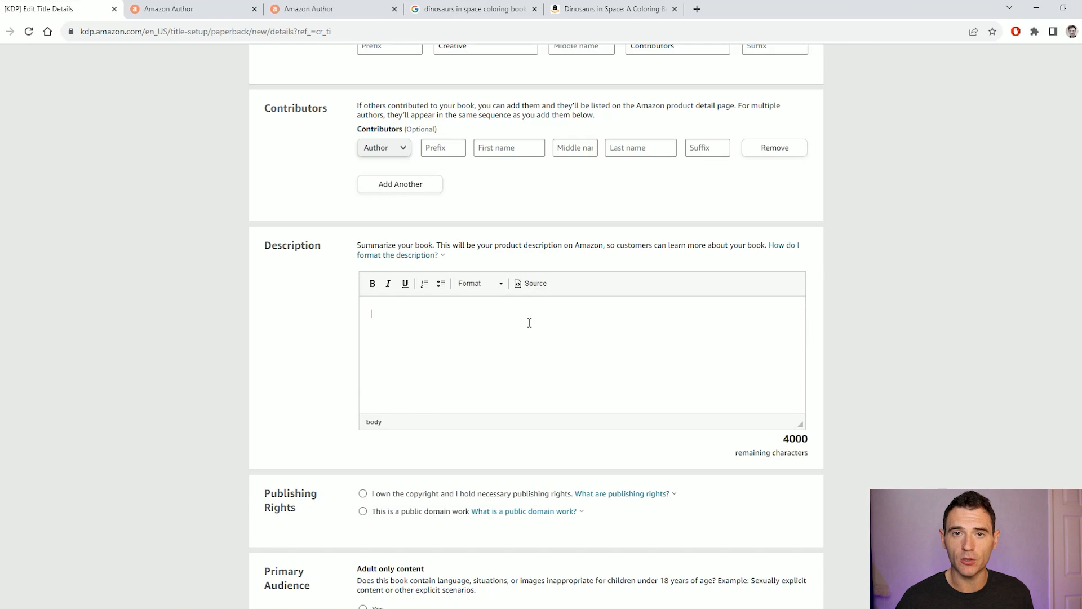
- Write the description: "100+ beautiful coloring pages for adults", an intro on over 100 illustrations, and bullets "Over 100 designs", "Single-sided pages", "Creative illustrations"
{"action": "type", "text": "100+ beautiful coloring pages for adults This coloring book features over 100 illustrations of loads of different things that are fun to color! Featuring: Over 100 designs Single-sided pages Creative illustrations"}
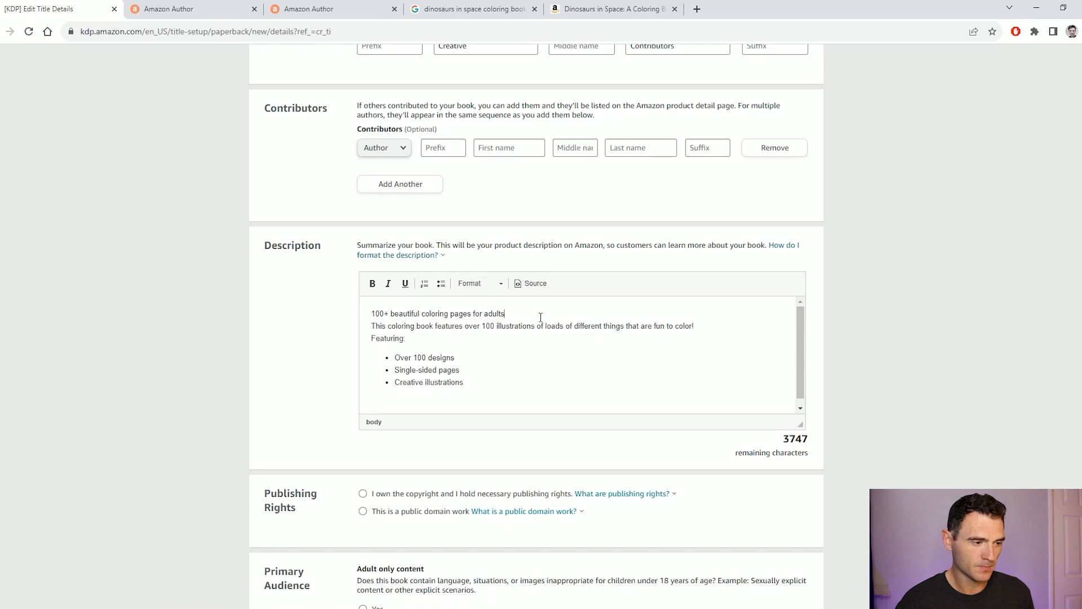
- Format the description's first line, "100+ beautiful coloring pages for adults", as bold Heading 4
{"action": "left_click_drag", "start_coordinate": [507, 314], "coordinate": [424, 302]}
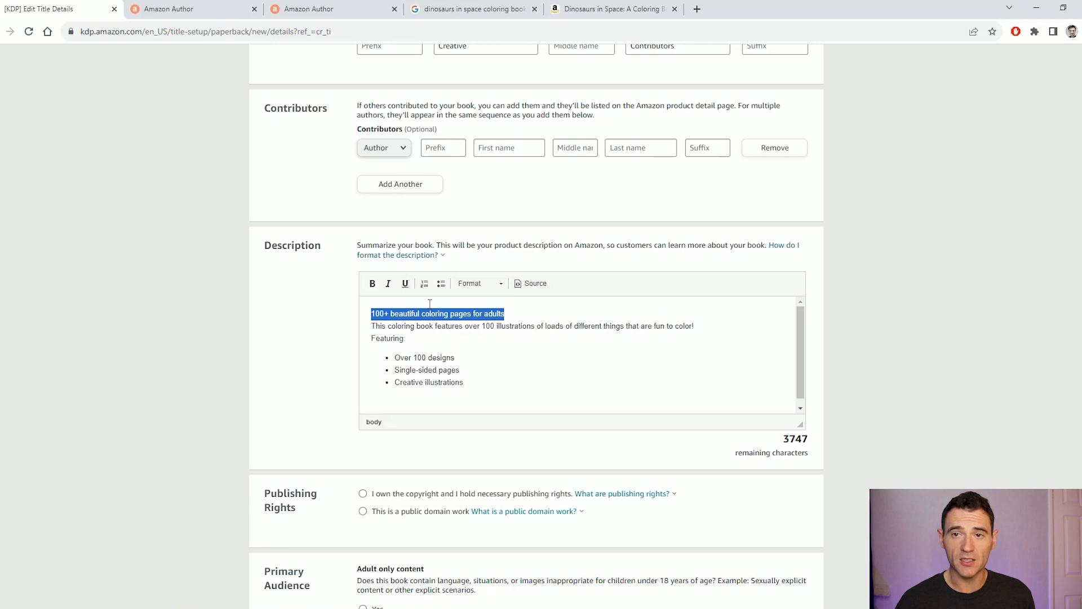
{"action": "left_click", "coordinate": [372, 283]}
{"action": "left_click", "coordinate": [572, 315]}
{"action": "key", "text": "shift+Home"}
{"action": "left_click", "coordinate": [496, 284]}
{"action": "left_click", "coordinate": [476, 333]}
{"action": "left_click", "coordinate": [538, 311]}
{"action": "left_click", "coordinate": [559, 353]}
{"action": "left_click", "coordinate": [557, 404]}
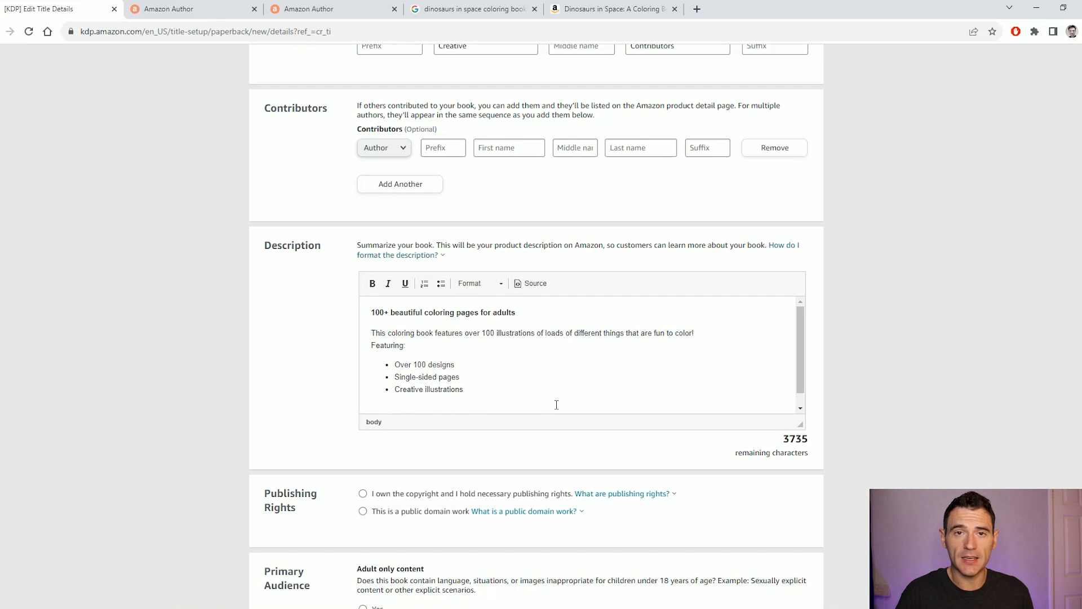
{"action": "left_click", "coordinate": [526, 309]}
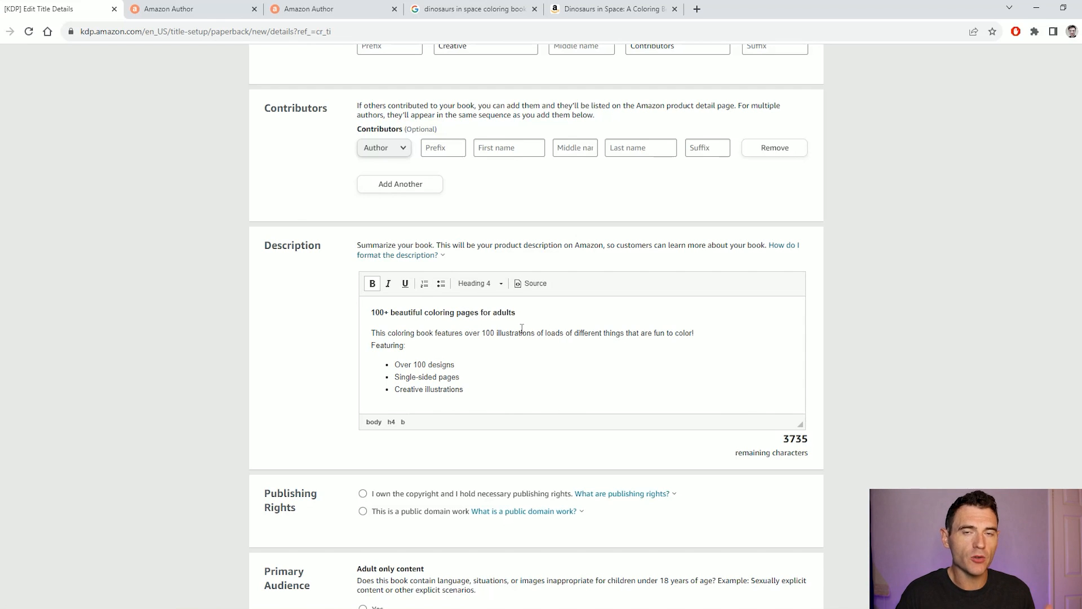
{"action": "left_click", "coordinate": [495, 344]}
- Add a fourth bullet reading 6 x 9 " coloring book to the description's feature list
{"action": "scroll", "coordinate": [496, 336], "scroll_direction": "down", "scroll_amount": 2}
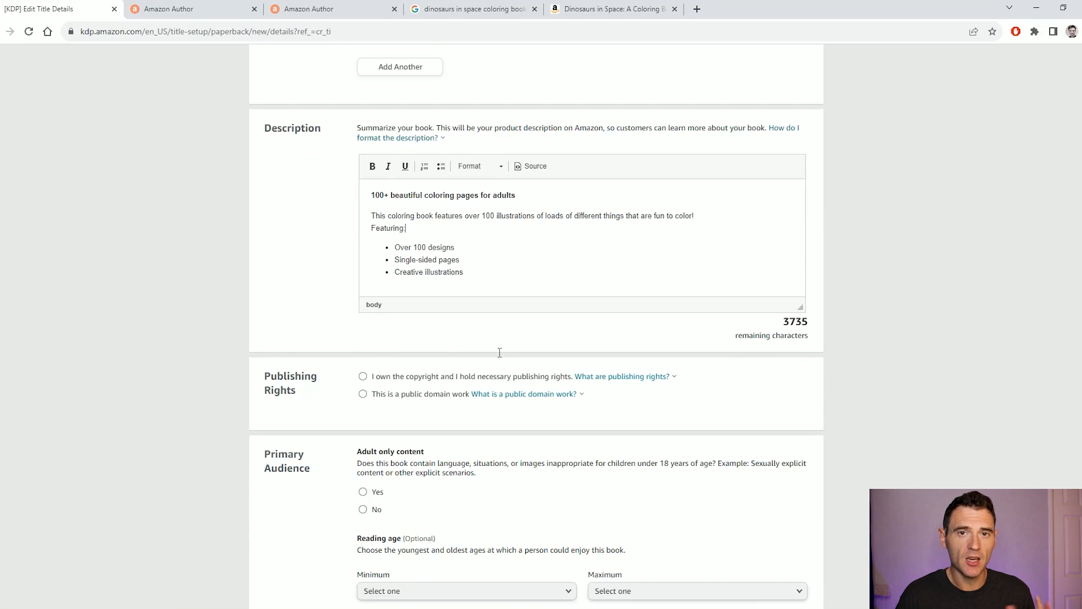
{"action": "left_click", "coordinate": [494, 282]}
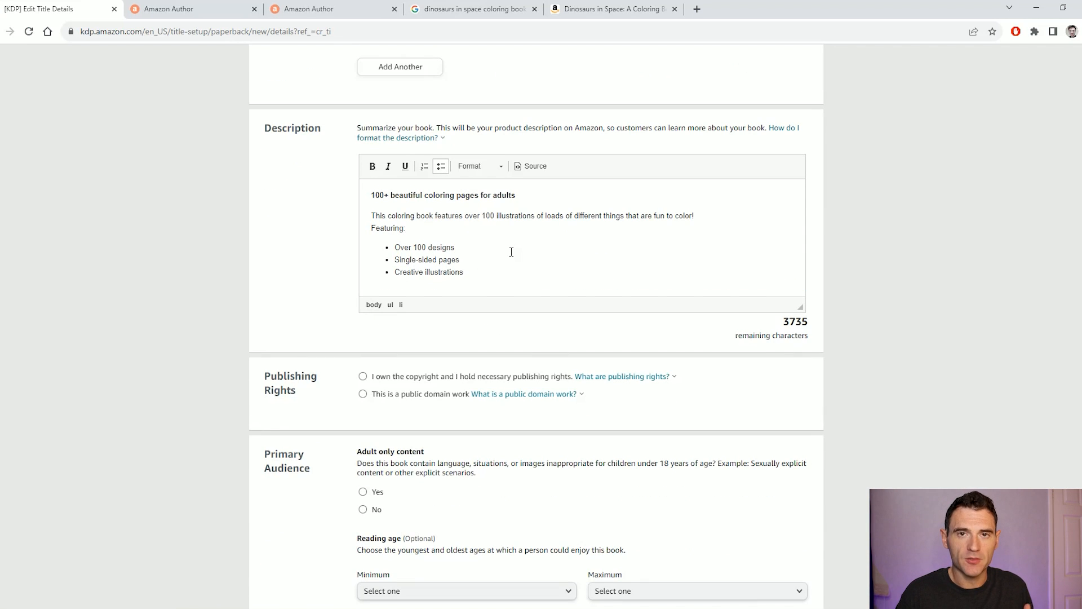
{"action": "key", "text": "Return"}
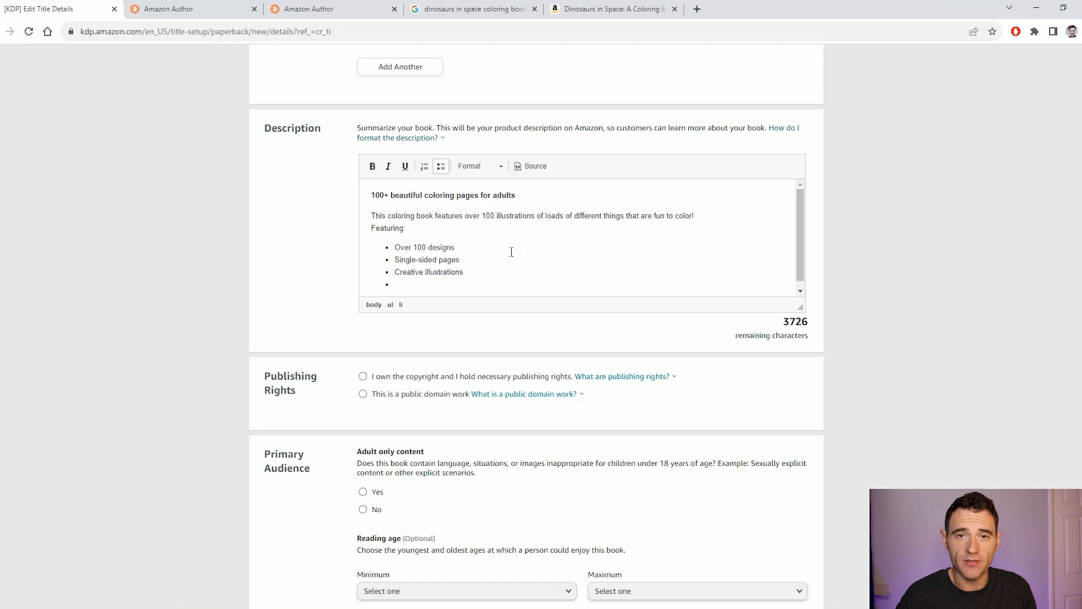
{"action": "type", "text": "6x9\" coloring book"}
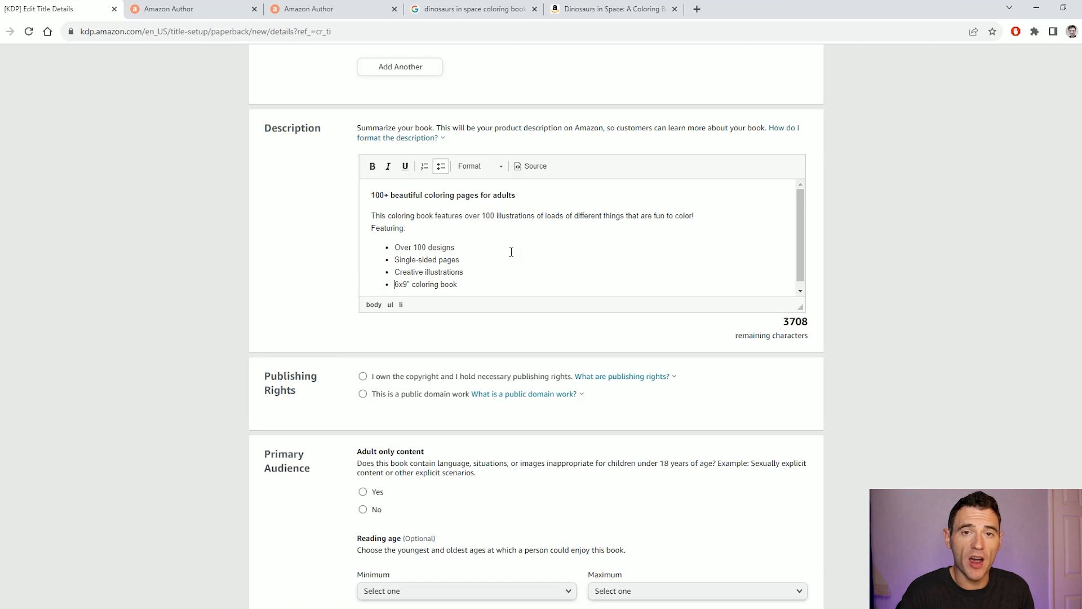
{"action": "key", "text": "Right"}
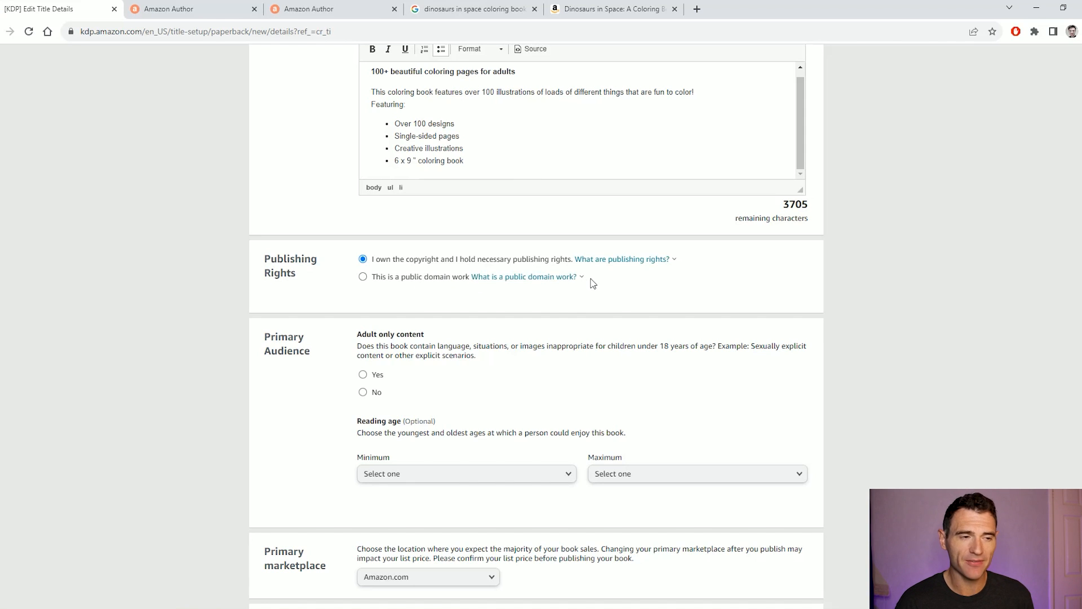
- Read the explanation of what a public domain work is in the publishing rights section
{"action": "left_click", "coordinate": [572, 281]}
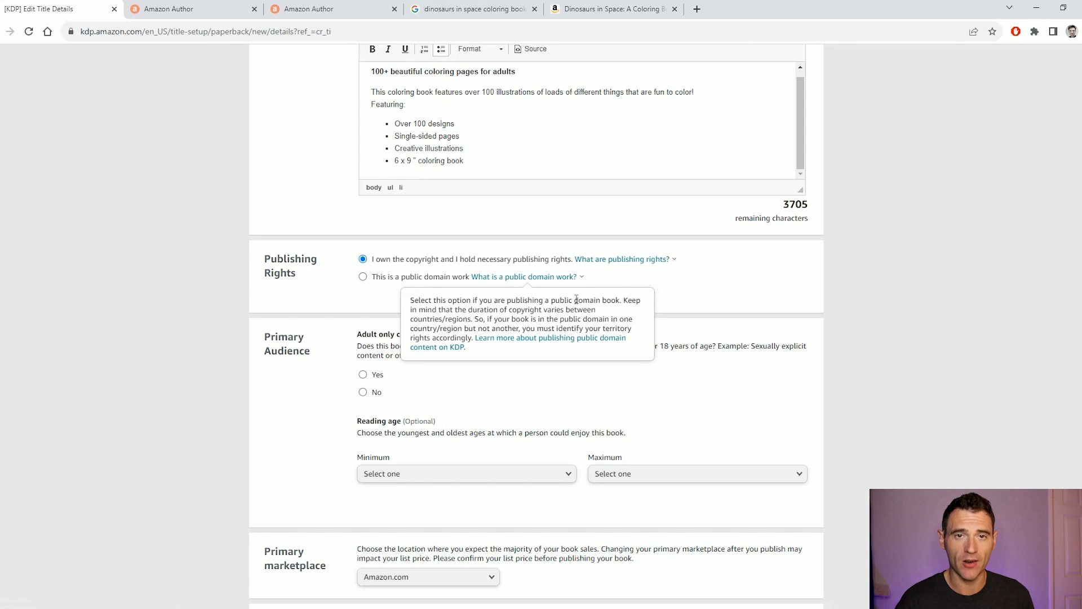
{"action": "scroll", "coordinate": [648, 304], "scroll_direction": "down", "scroll_amount": 1}
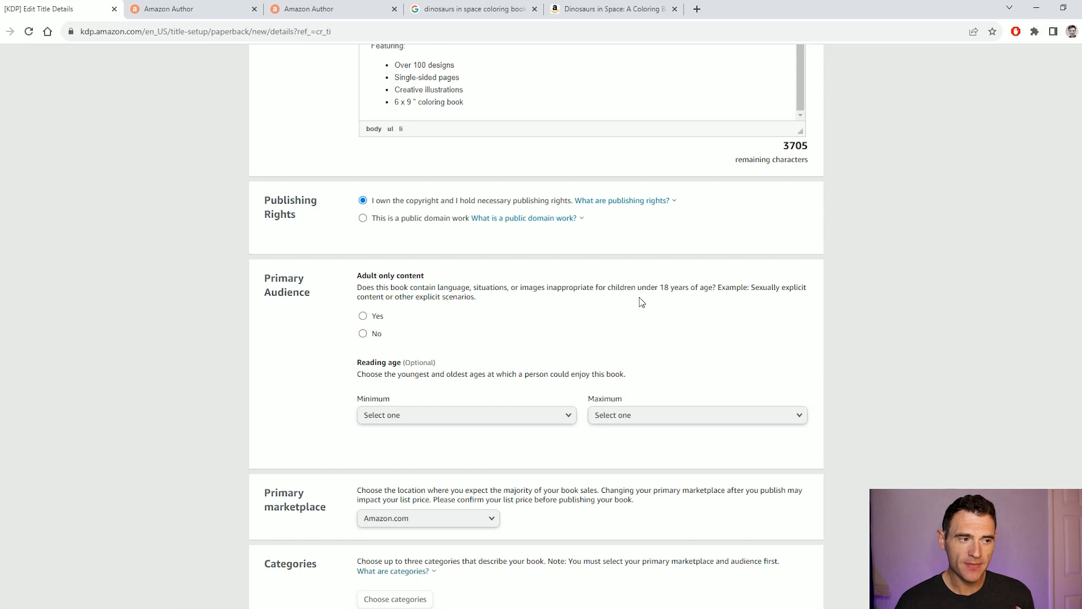
- Answer No to whether the book contains adult-only content inappropriate for children under 18
{"action": "triple_click", "coordinate": [472, 304]}
{"action": "left_click", "coordinate": [488, 304]}
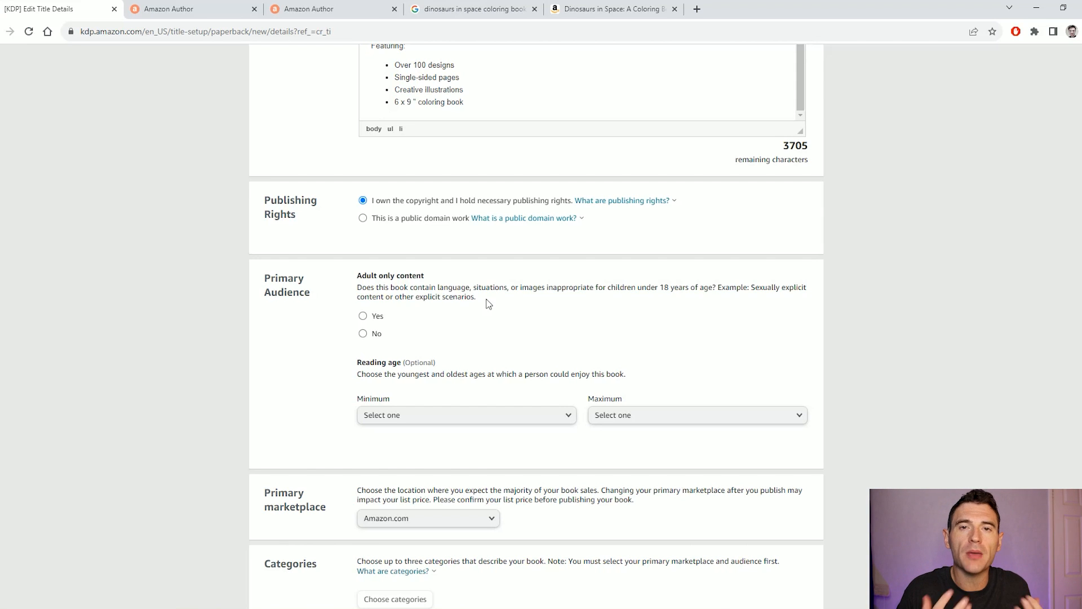
{"action": "left_click", "coordinate": [364, 337]}
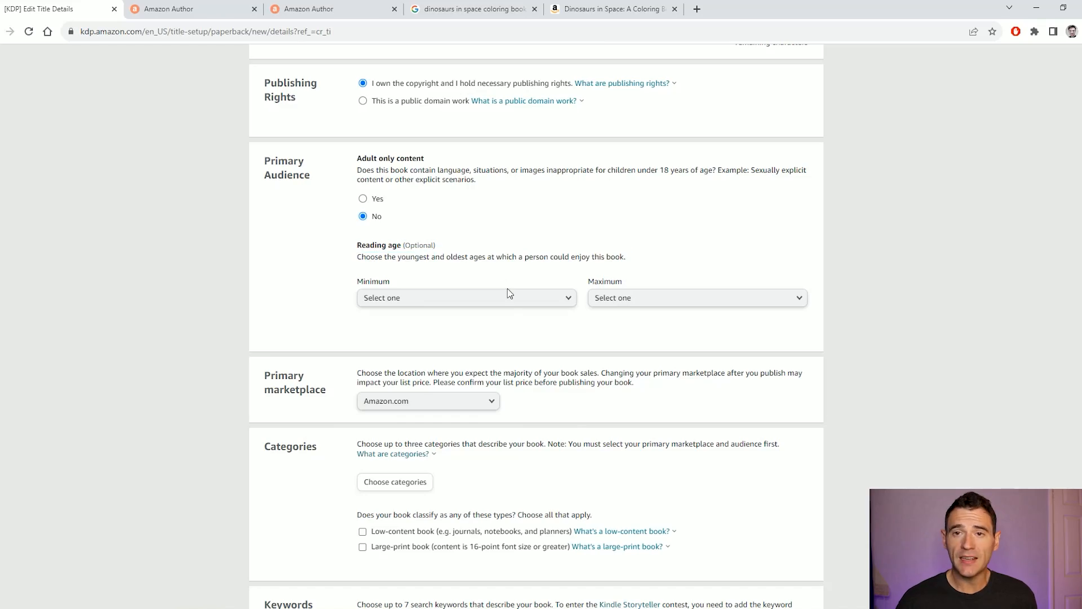
- Set the reading age range to a minimum of 2 and a maximum of 4
{"action": "left_click", "coordinate": [509, 298]}
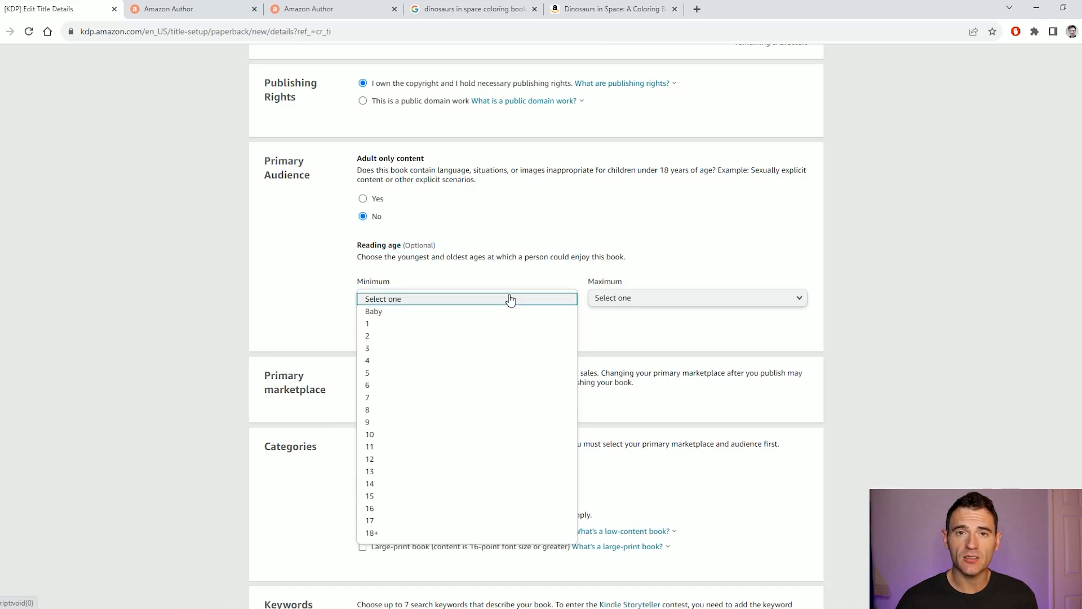
{"action": "left_click", "coordinate": [508, 336]}
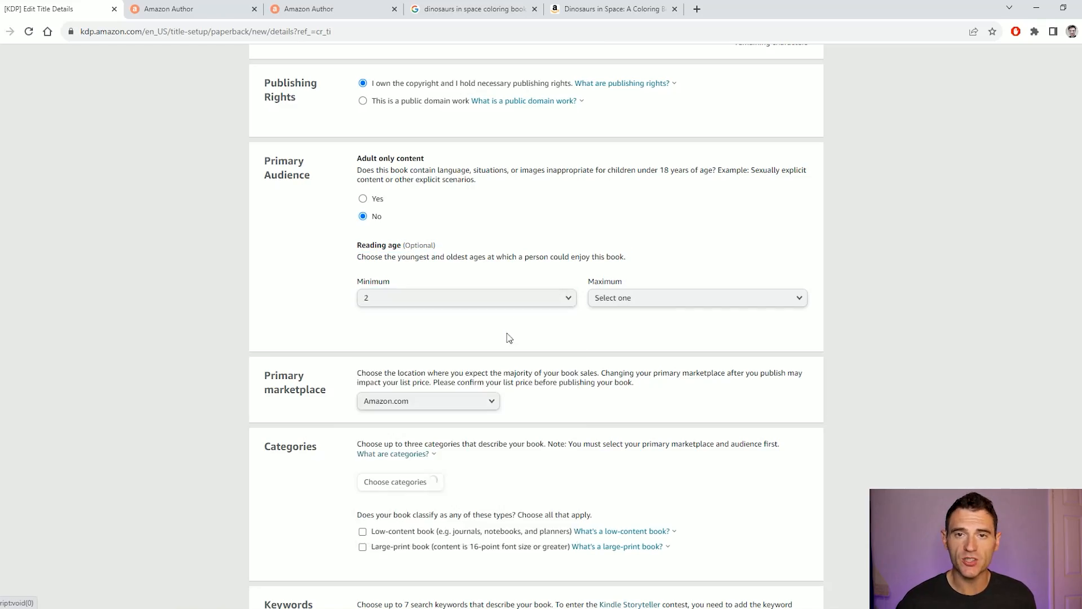
{"action": "left_click", "coordinate": [666, 297]}
{"action": "left_click", "coordinate": [633, 331]}
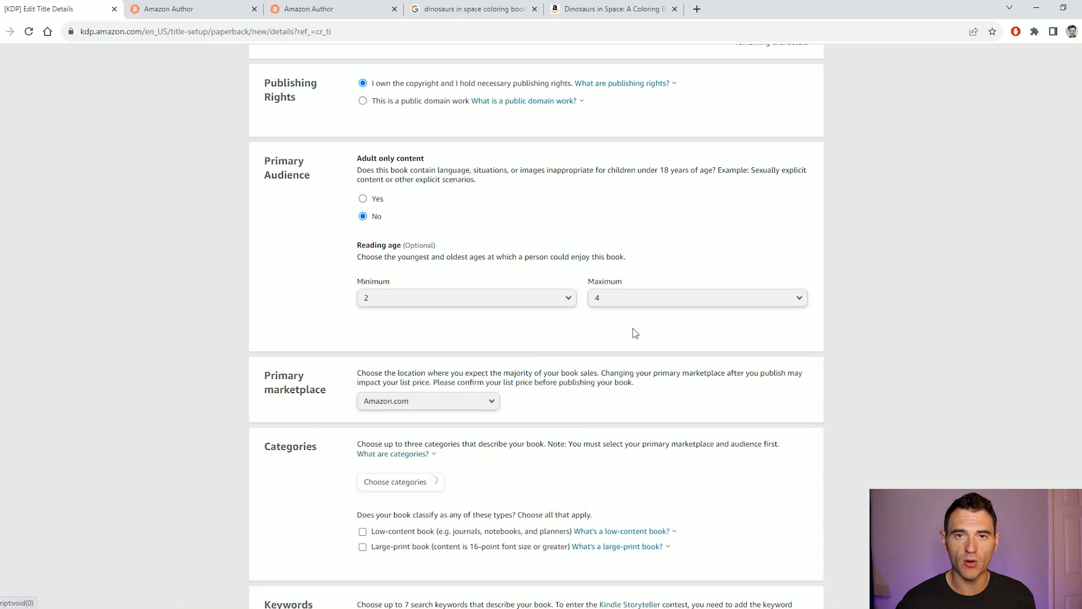
- Clear the minimum and maximum reading ages so that neither has an age selected
{"action": "left_click", "coordinate": [574, 304]}
{"action": "left_click", "coordinate": [555, 298]}
{"action": "left_click", "coordinate": [610, 304]}
{"action": "left_click", "coordinate": [636, 297]}
- Try Amazon.it as the primary marketplace and switch the choice back to Amazon.com
{"action": "scroll", "coordinate": [620, 293], "scroll_direction": "down", "scroll_amount": 2}
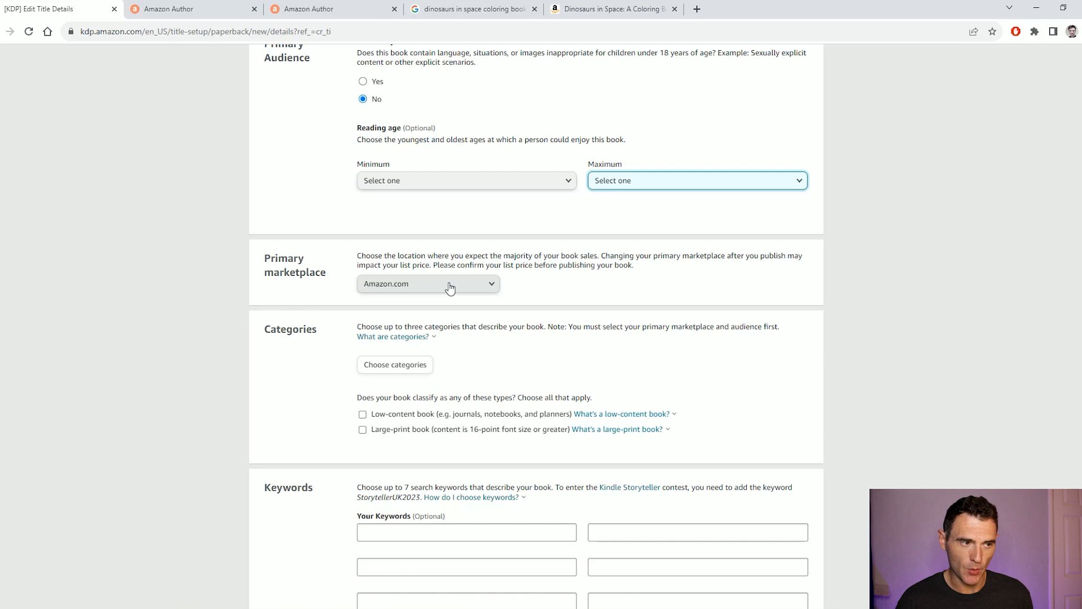
{"action": "left_click", "coordinate": [450, 288]}
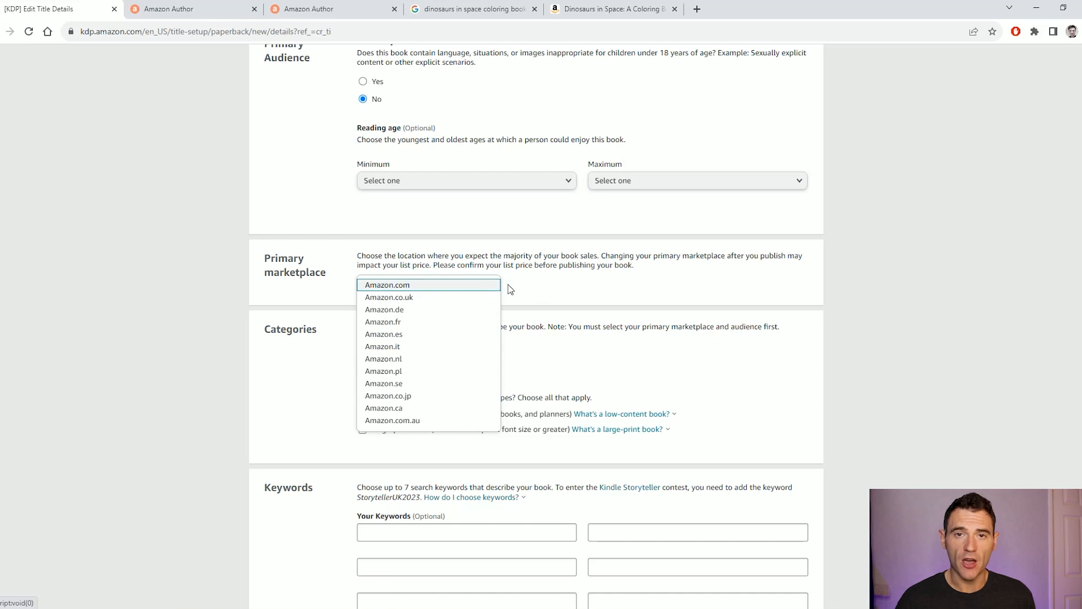
{"action": "left_click", "coordinate": [544, 283]}
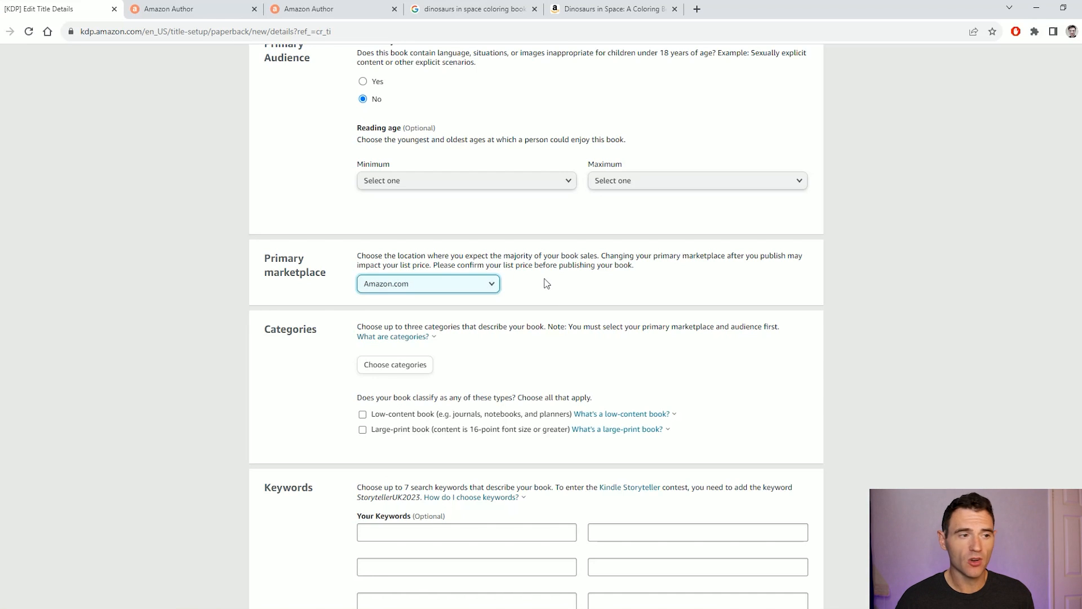
{"action": "left_click", "coordinate": [448, 287]}
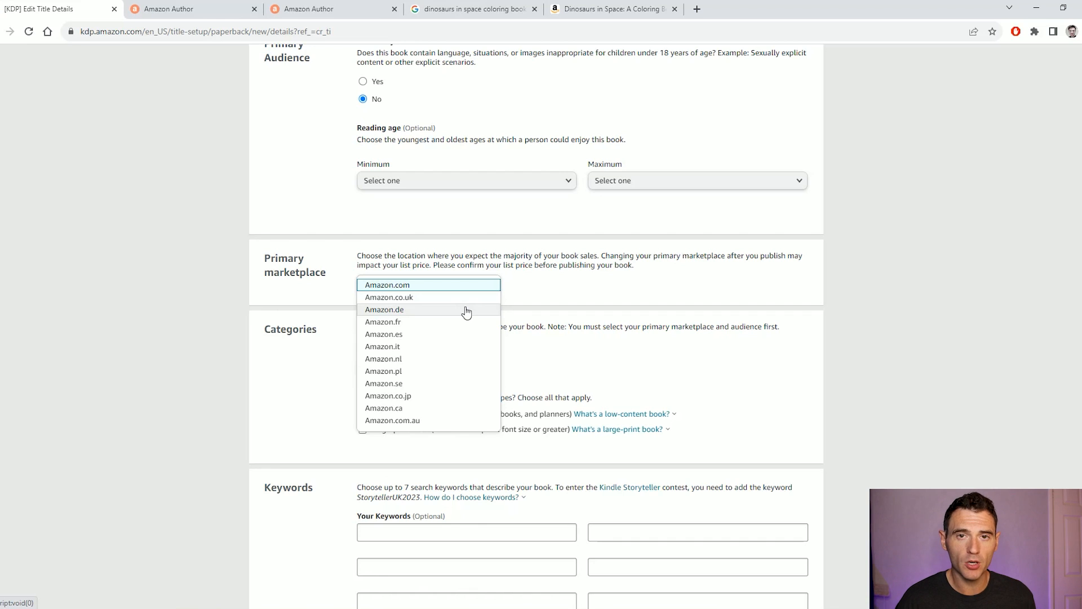
{"action": "left_click", "coordinate": [448, 347]}
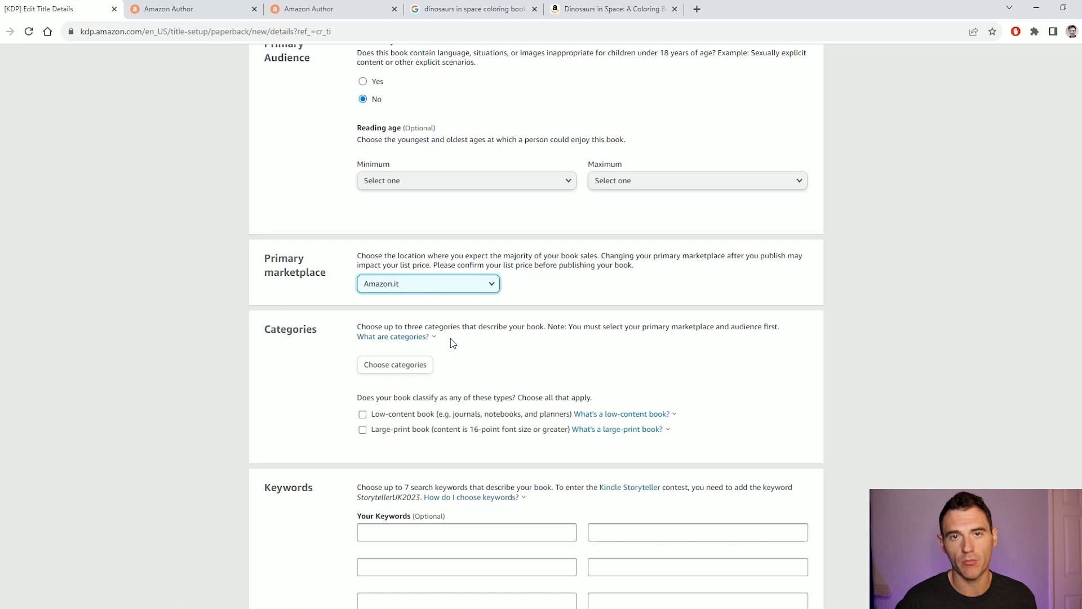
{"action": "left_click", "coordinate": [448, 284]}
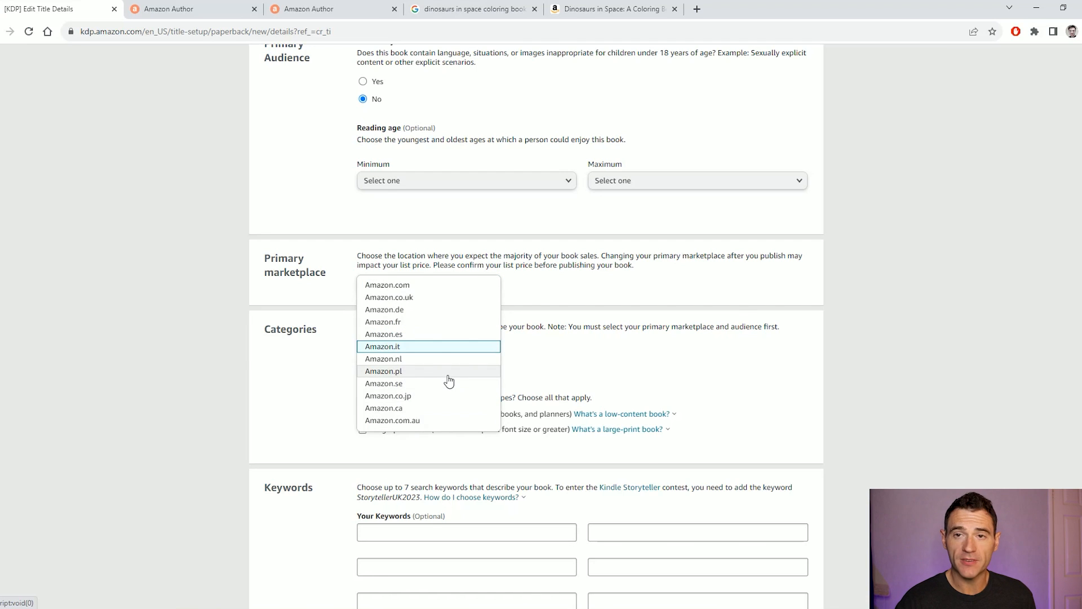
{"action": "scroll", "coordinate": [449, 381], "scroll_direction": "up", "scroll_amount": 1}
{"action": "left_click", "coordinate": [432, 345]}
{"action": "scroll", "coordinate": [432, 346], "scroll_direction": "down", "scroll_amount": 1}
- Choose the category Crafts, Hobbies & Home with subcategory Coloring Books for Grown-Ups, and select the General and Humorous placements
{"action": "left_click", "coordinate": [414, 364]}
{"action": "left_click", "coordinate": [740, 435]}
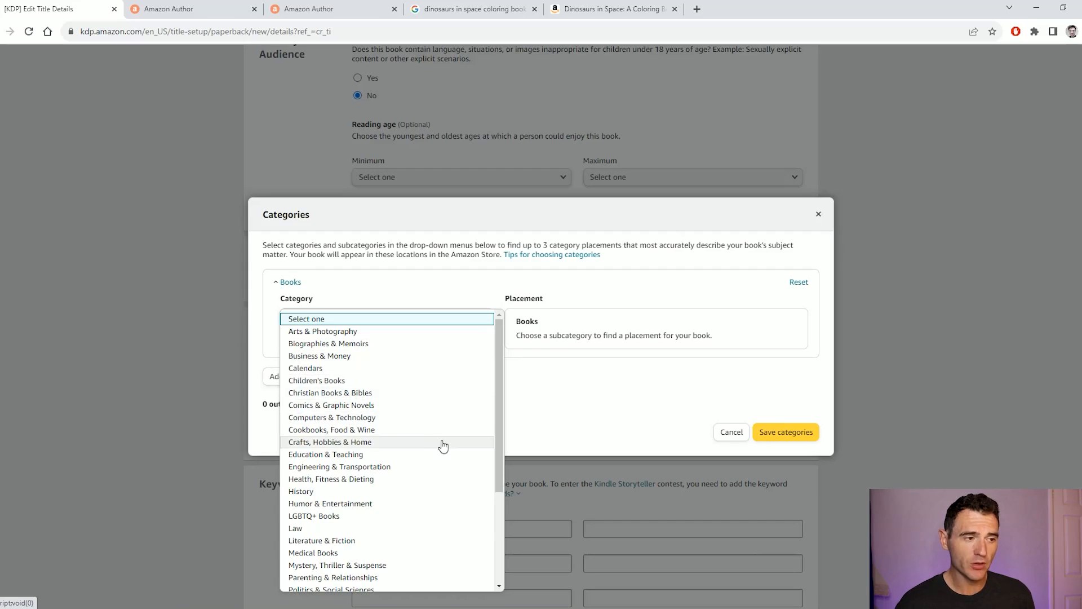
{"action": "left_click", "coordinate": [442, 442]}
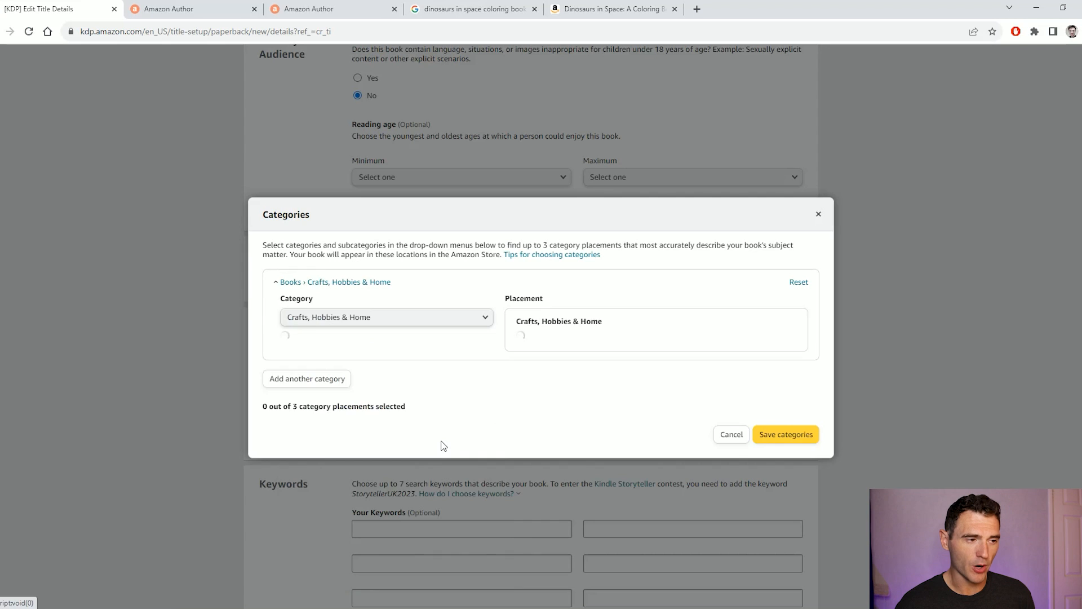
{"action": "left_click", "coordinate": [429, 354]}
{"action": "left_click", "coordinate": [430, 381]}
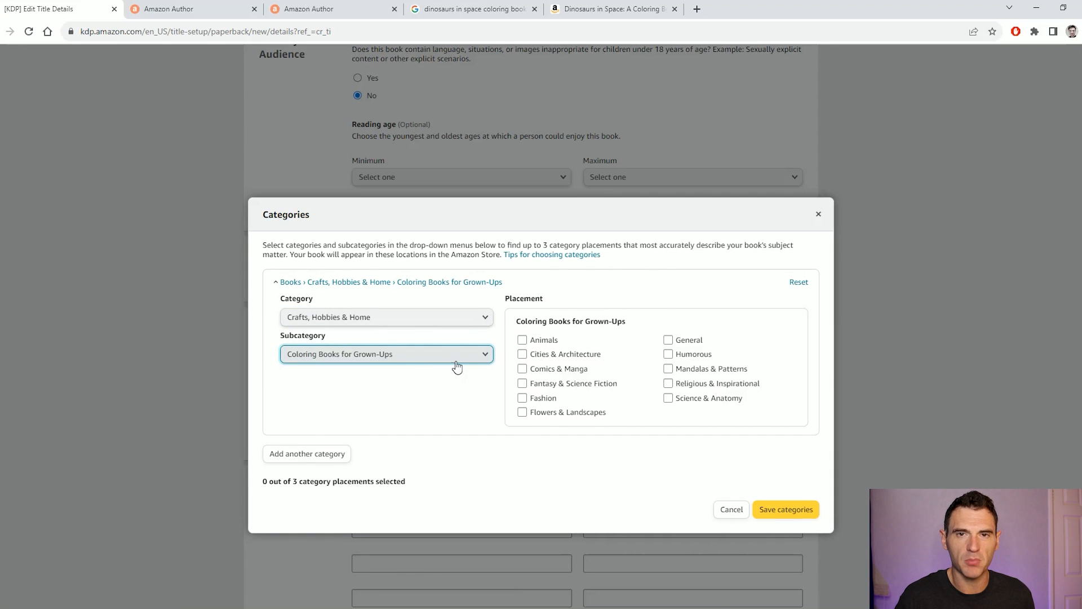
{"action": "left_click", "coordinate": [691, 343]}
{"action": "left_click", "coordinate": [695, 356]}
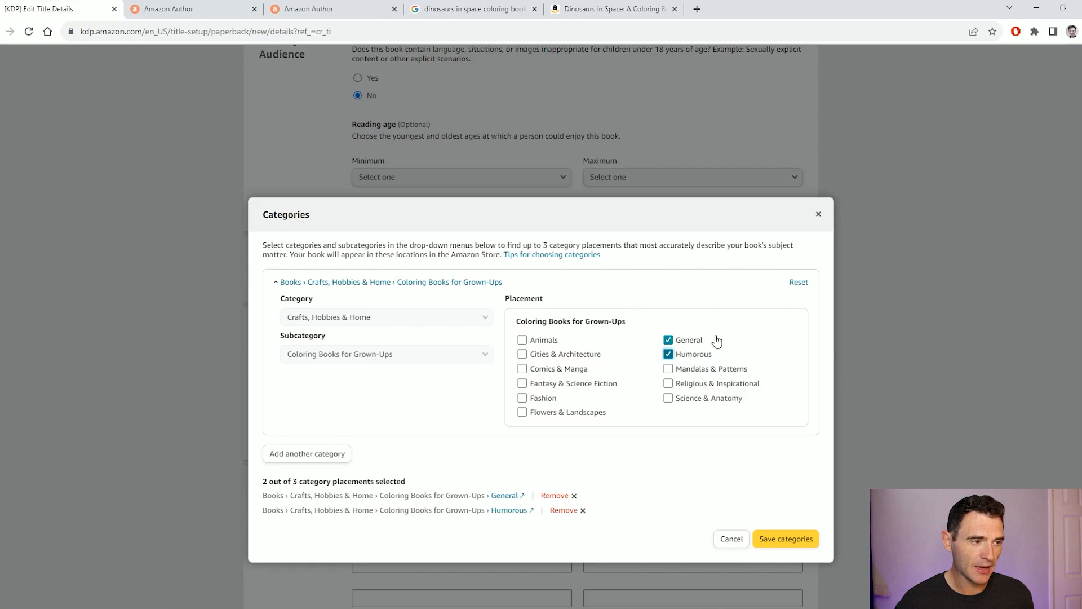
- Add a second category, Self-Help, with the Motivational placement, and save the book's categories
{"action": "left_click", "coordinate": [288, 451]}
{"action": "left_click", "coordinate": [374, 342]}
{"action": "scroll", "coordinate": [381, 339], "scroll_direction": "down", "scroll_amount": 3}
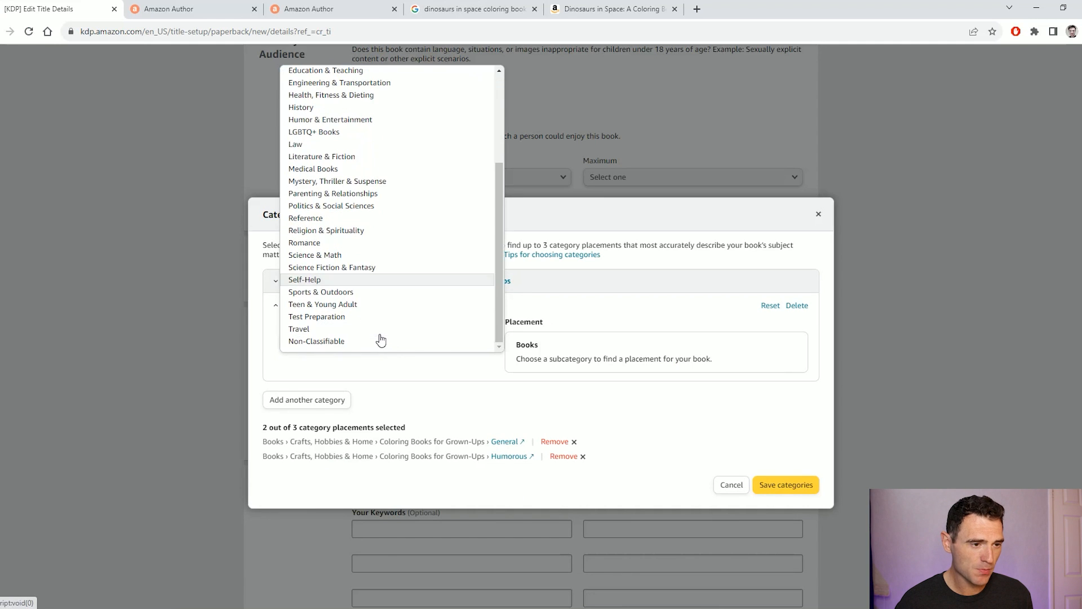
{"action": "left_click", "coordinate": [375, 282]}
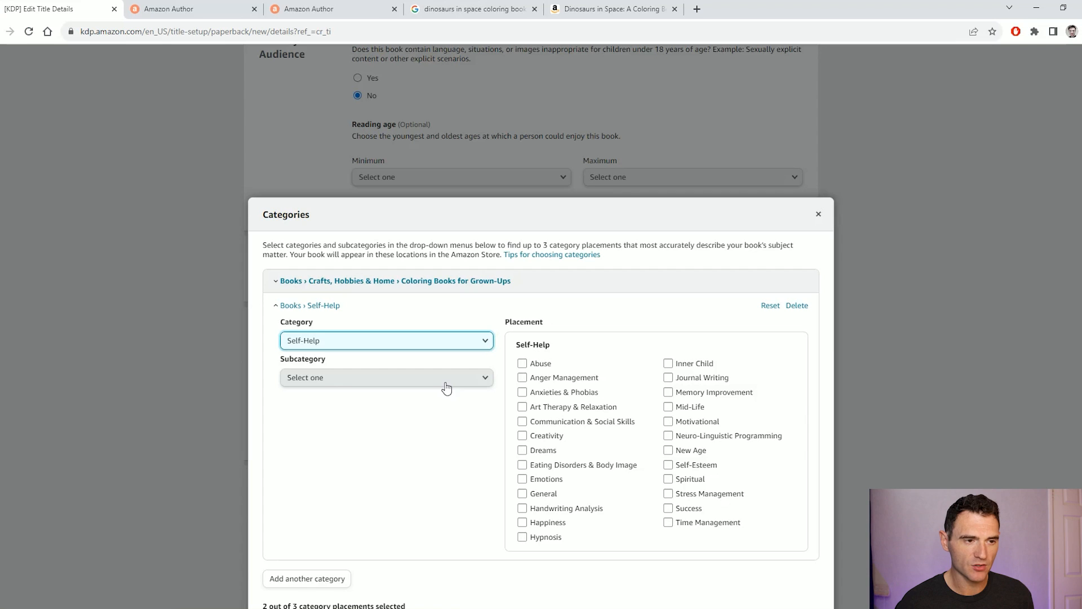
{"action": "left_click", "coordinate": [696, 421]}
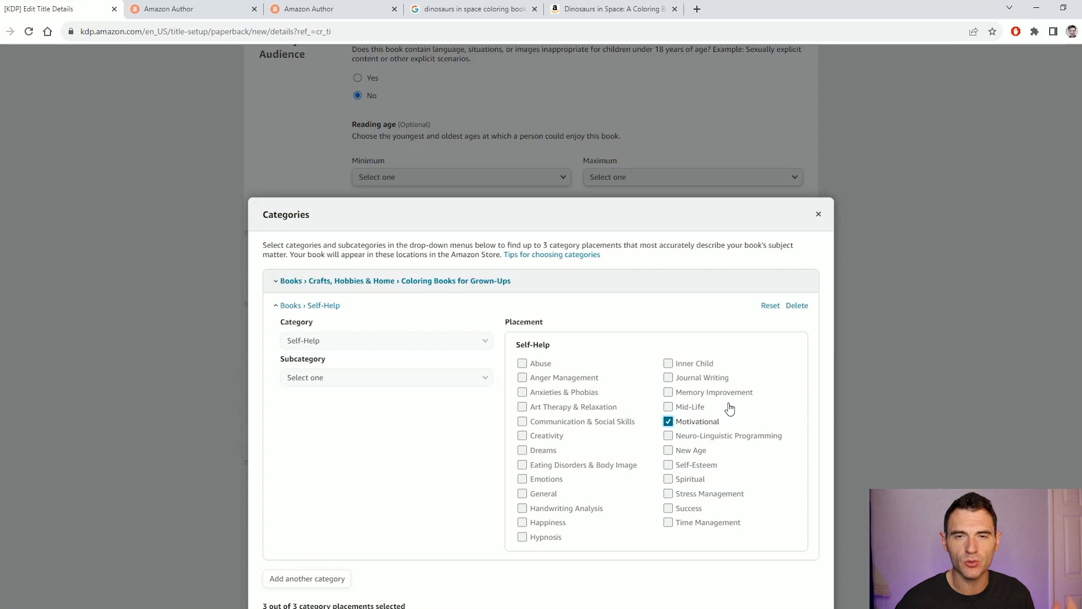
{"action": "scroll", "coordinate": [730, 408], "scroll_direction": "down", "scroll_amount": 1}
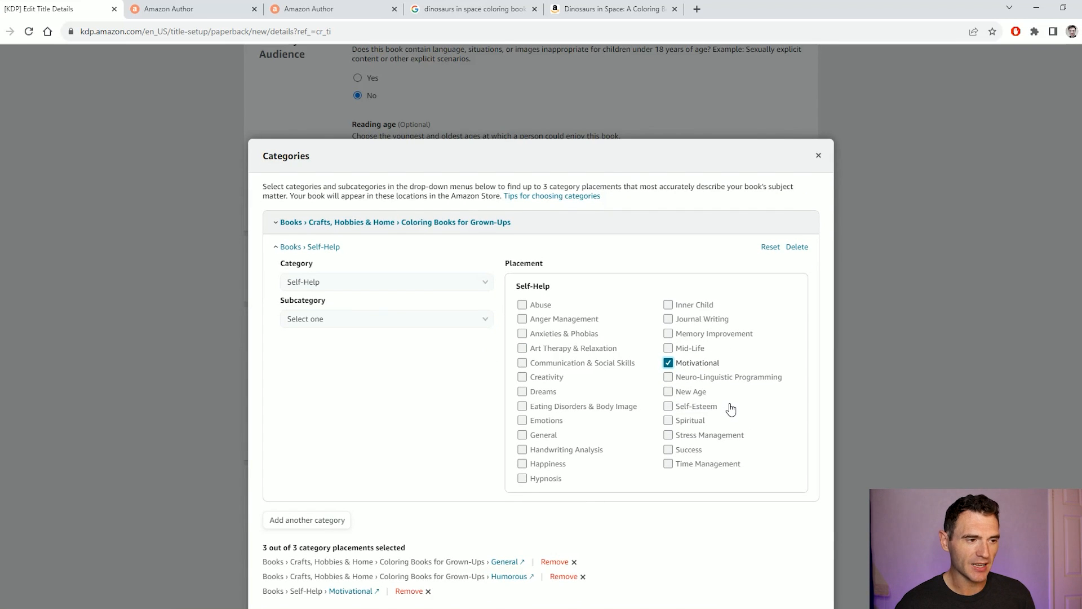
{"action": "scroll", "coordinate": [731, 409], "scroll_direction": "down", "scroll_amount": 1}
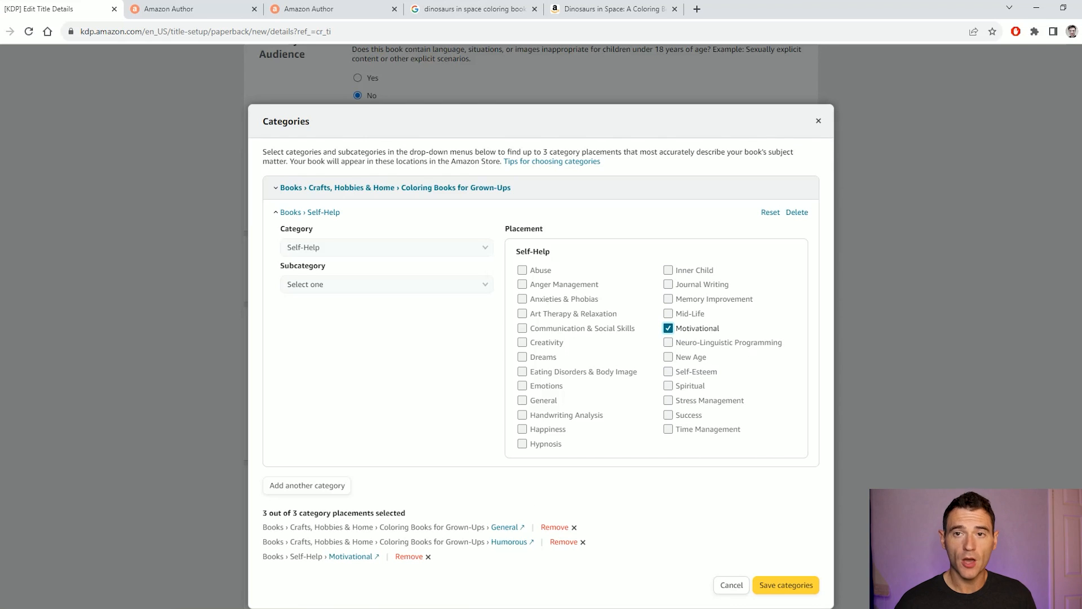
{"action": "left_click", "coordinate": [802, 579]}
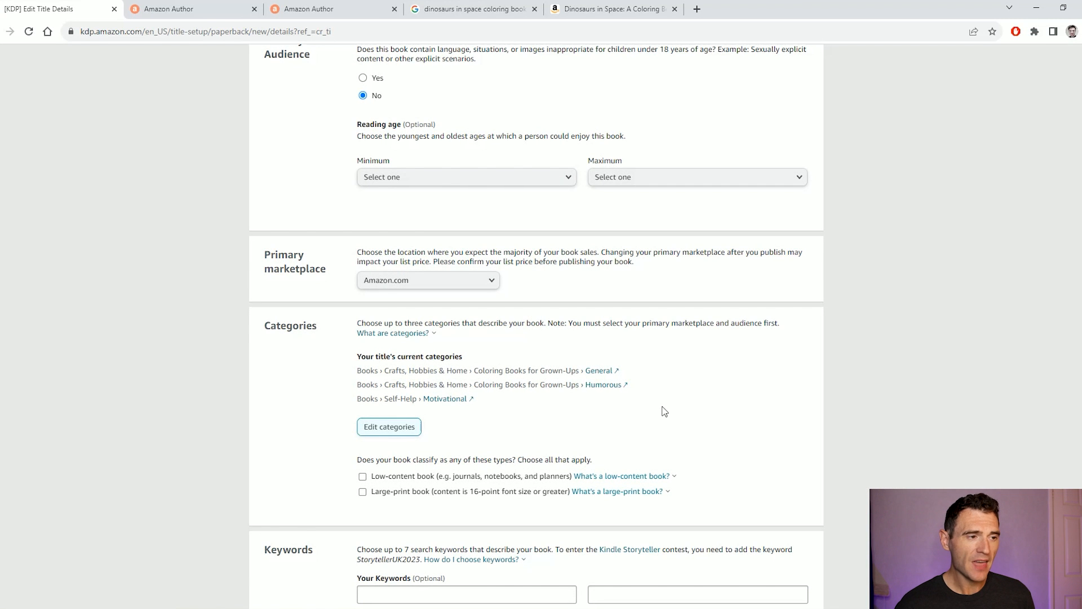
{"action": "scroll", "coordinate": [665, 411], "scroll_direction": "down", "scroll_amount": 3}
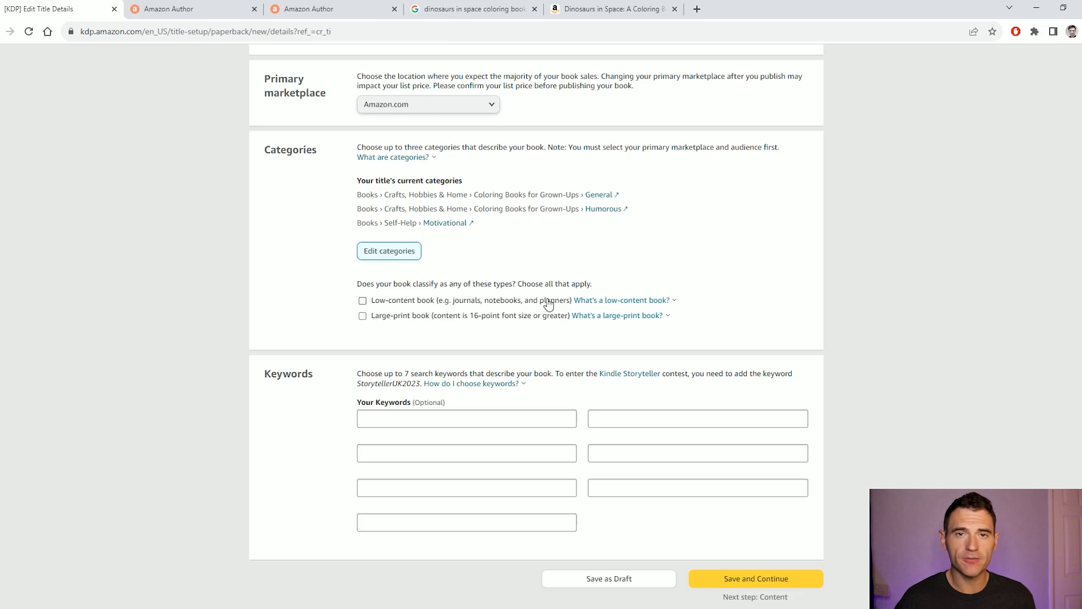
{"action": "left_click", "coordinate": [411, 304]}
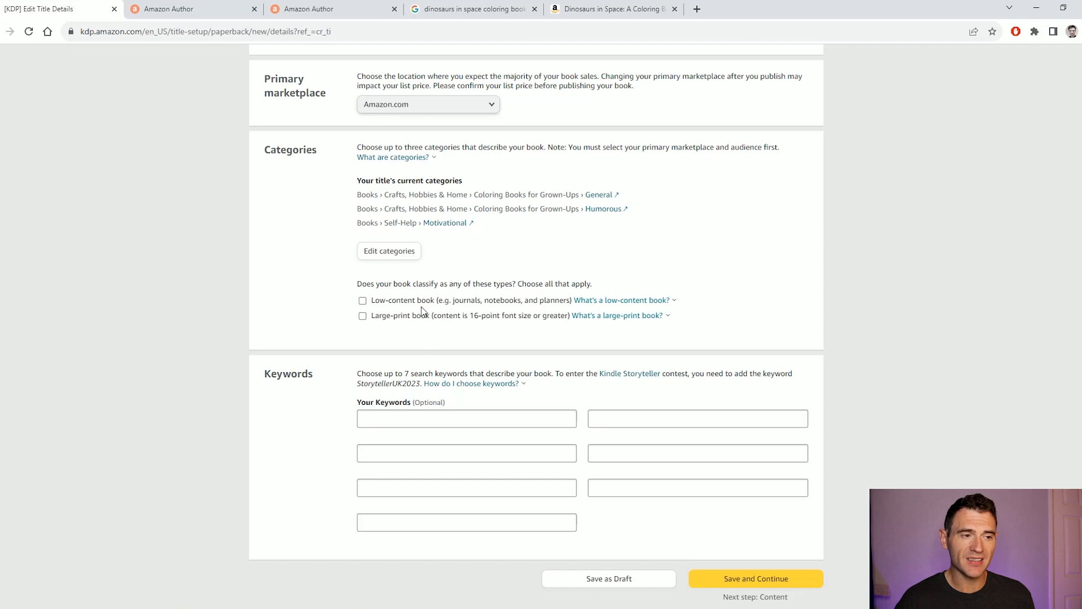
{"action": "left_click", "coordinate": [424, 319]}
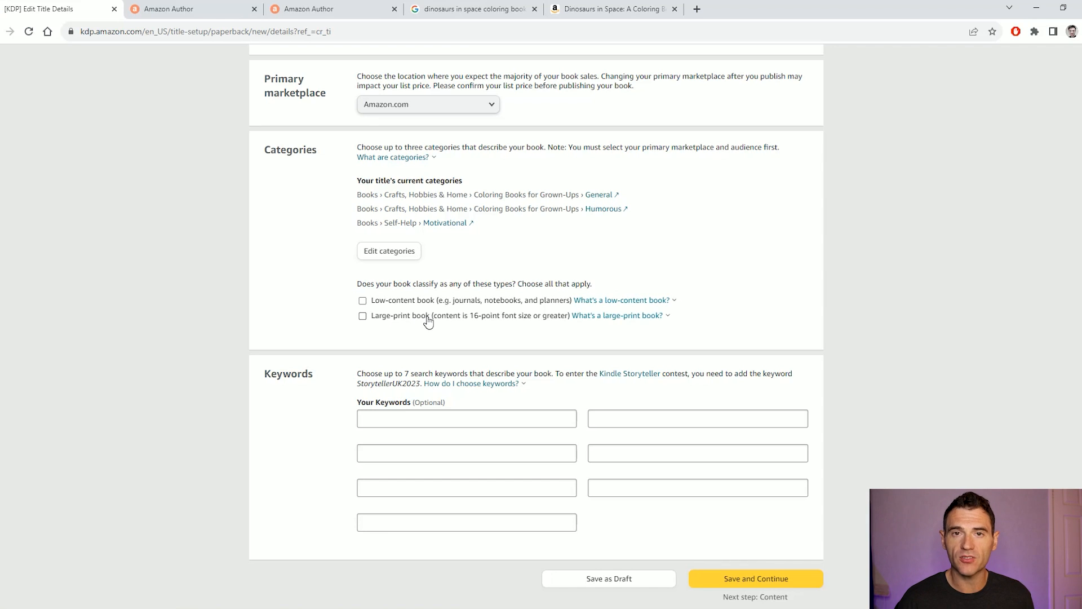
- Enter seven coloring book keywords, from "coloring books for grown ups" to "100 pages coloring book", and save to continue to the Content page
{"action": "left_click", "coordinate": [476, 417]}
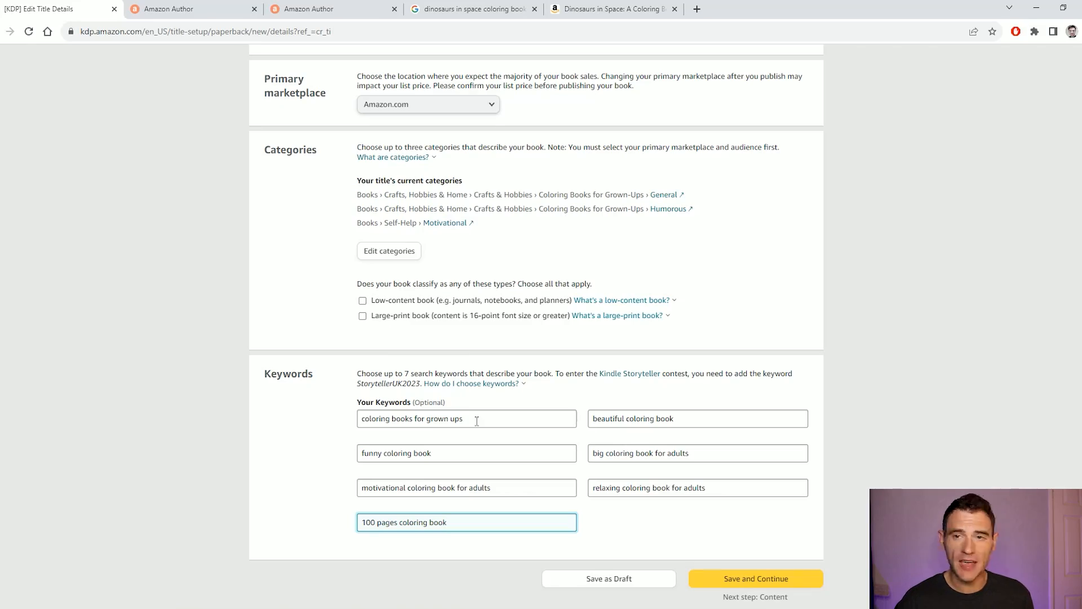
{"action": "scroll", "coordinate": [476, 421], "scroll_direction": "down", "scroll_amount": 1}
{"action": "left_click", "coordinate": [775, 524]}
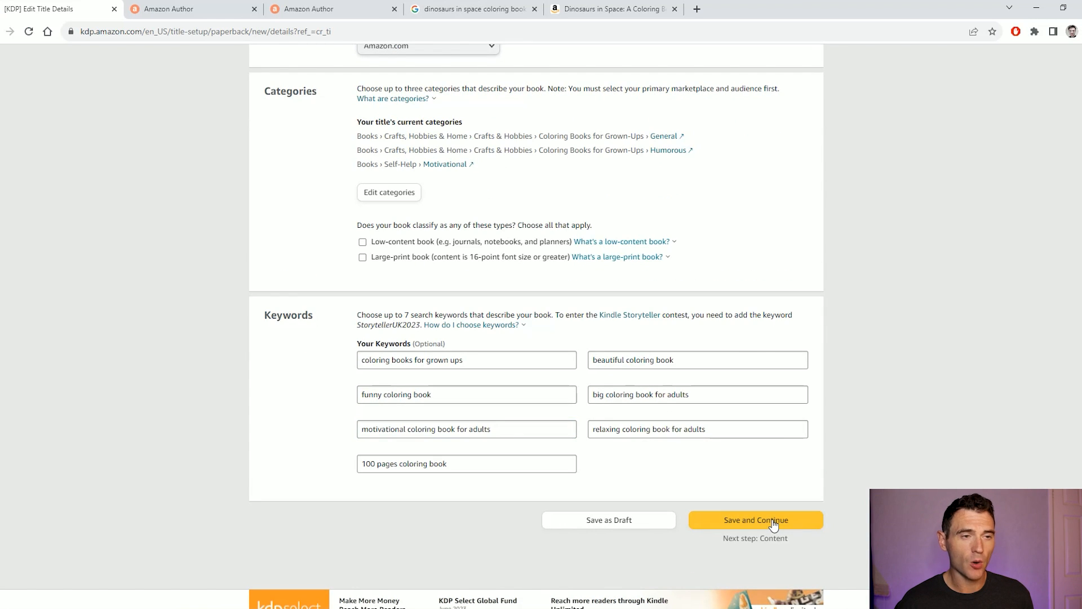
{"action": "left_click", "coordinate": [774, 525]}
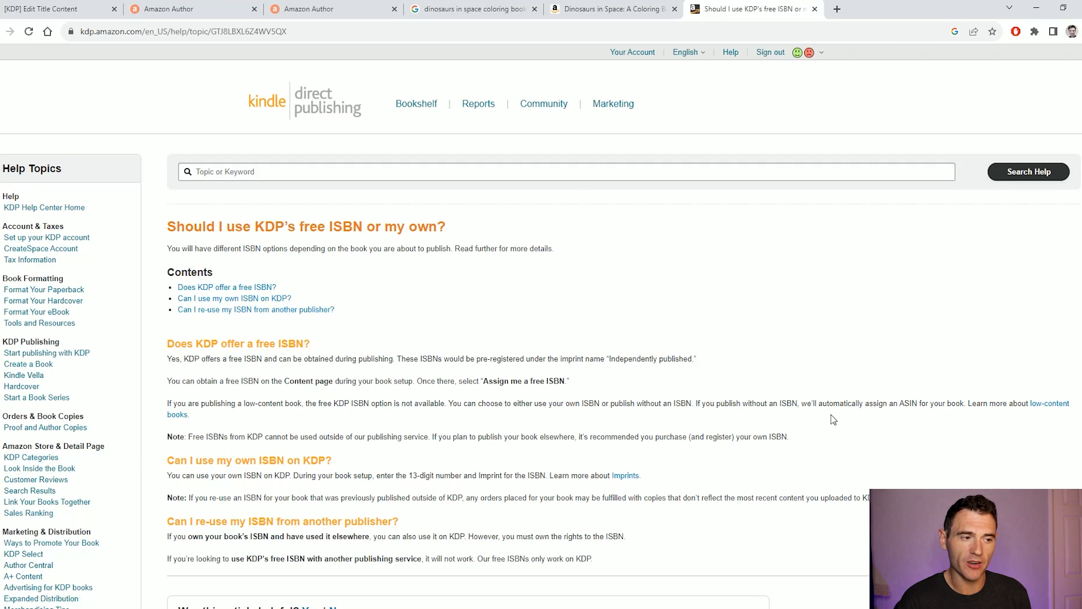
- Read the help article on whether to use KDP's free ISBN or your own, including the note on use outside KDP
{"action": "scroll", "coordinate": [317, 318], "scroll_direction": "down", "scroll_amount": 1}
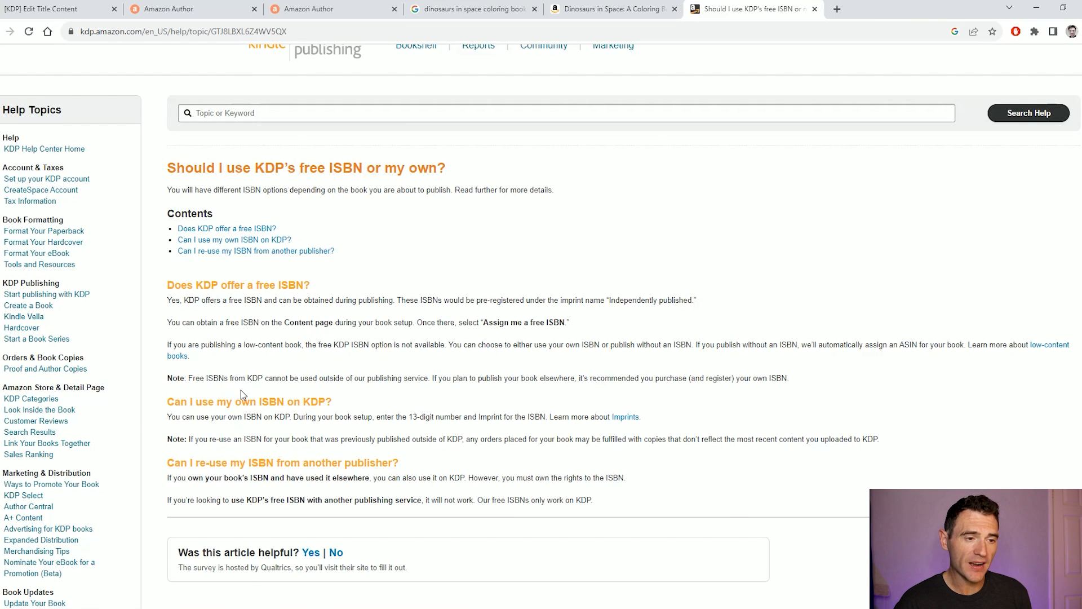
{"action": "scroll", "coordinate": [243, 393], "scroll_direction": "down", "scroll_amount": 2}
{"action": "left_click_drag", "start_coordinate": [478, 383], "coordinate": [616, 388]}
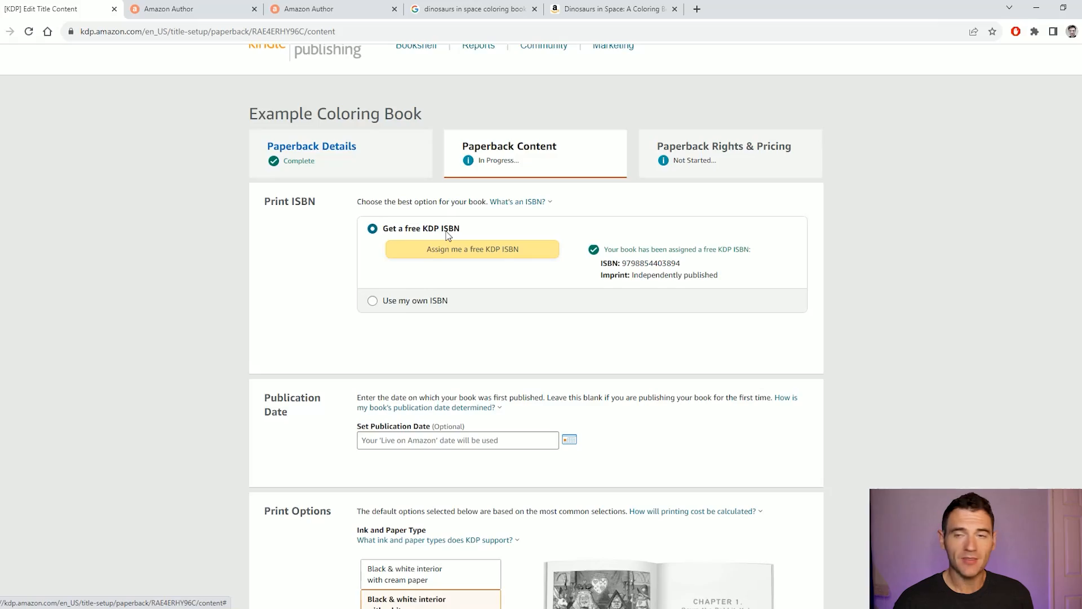
- Compare the ink and paper types by previewing black & white on cream, black & white on white, standard color and premium color interiors
{"action": "scroll", "coordinate": [447, 236], "scroll_direction": "down", "scroll_amount": 3}
{"action": "scroll", "coordinate": [447, 237], "scroll_direction": "down", "scroll_amount": 1}
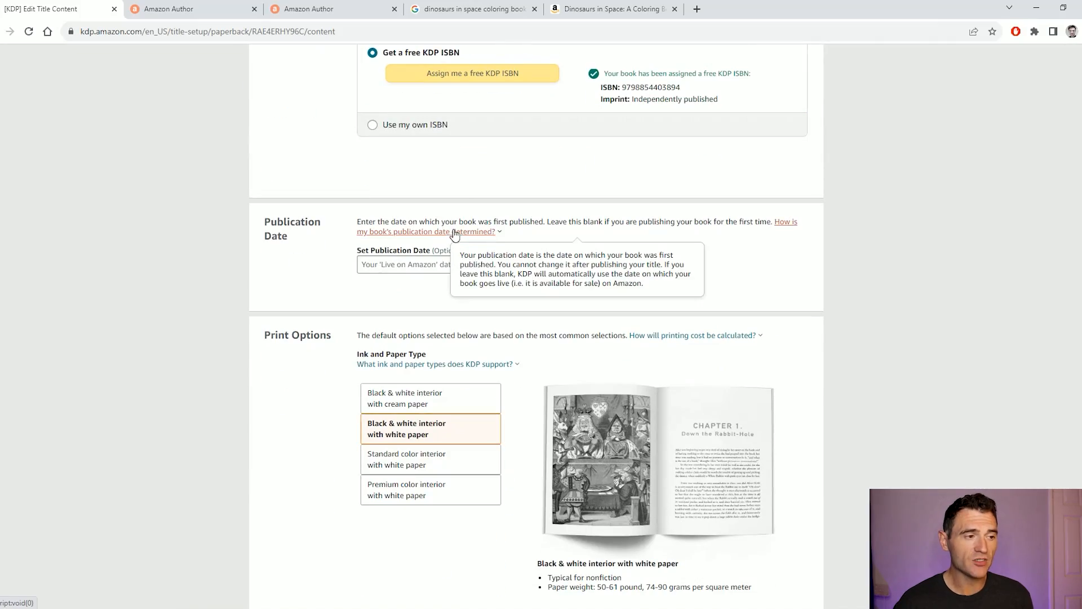
{"action": "scroll", "coordinate": [454, 235], "scroll_direction": "down", "scroll_amount": 1}
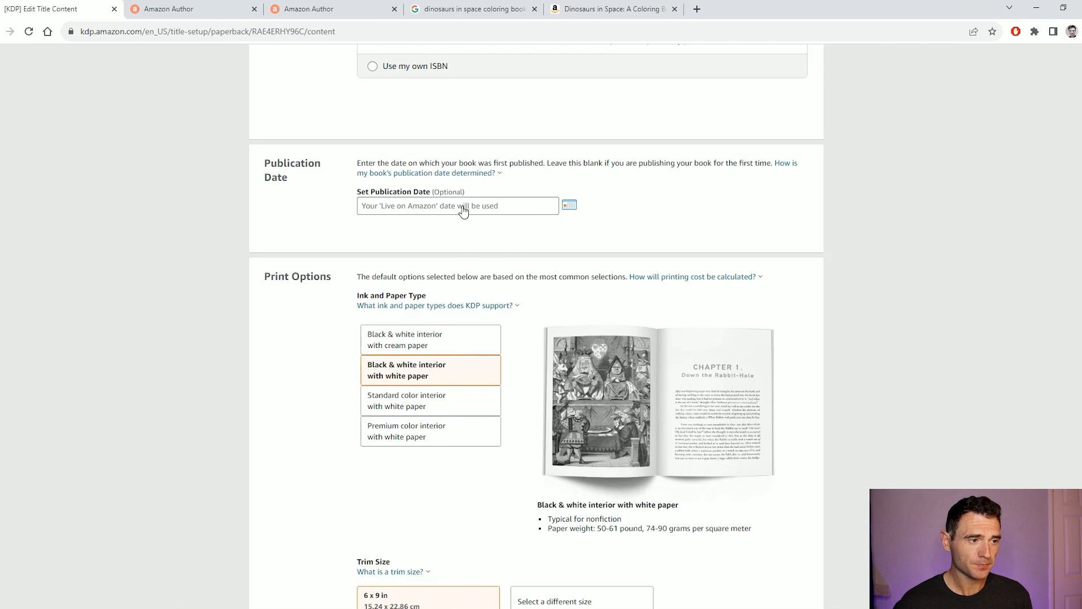
{"action": "scroll", "coordinate": [464, 211], "scroll_direction": "down", "scroll_amount": 3}
{"action": "left_click", "coordinate": [481, 163]}
{"action": "left_click", "coordinate": [466, 191]}
{"action": "left_click", "coordinate": [466, 167]}
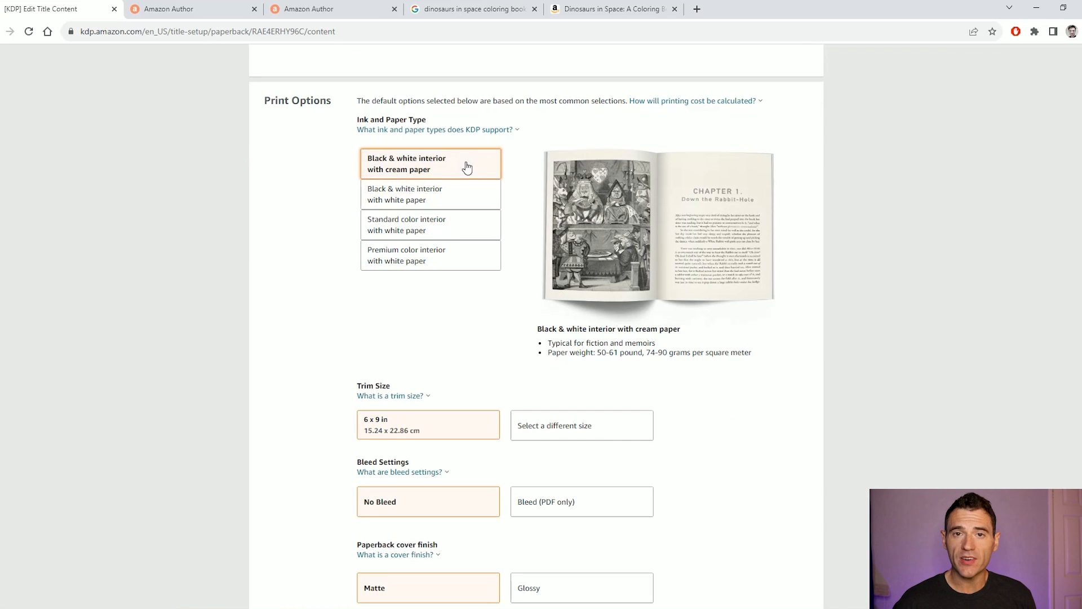
{"action": "left_click", "coordinate": [459, 195]}
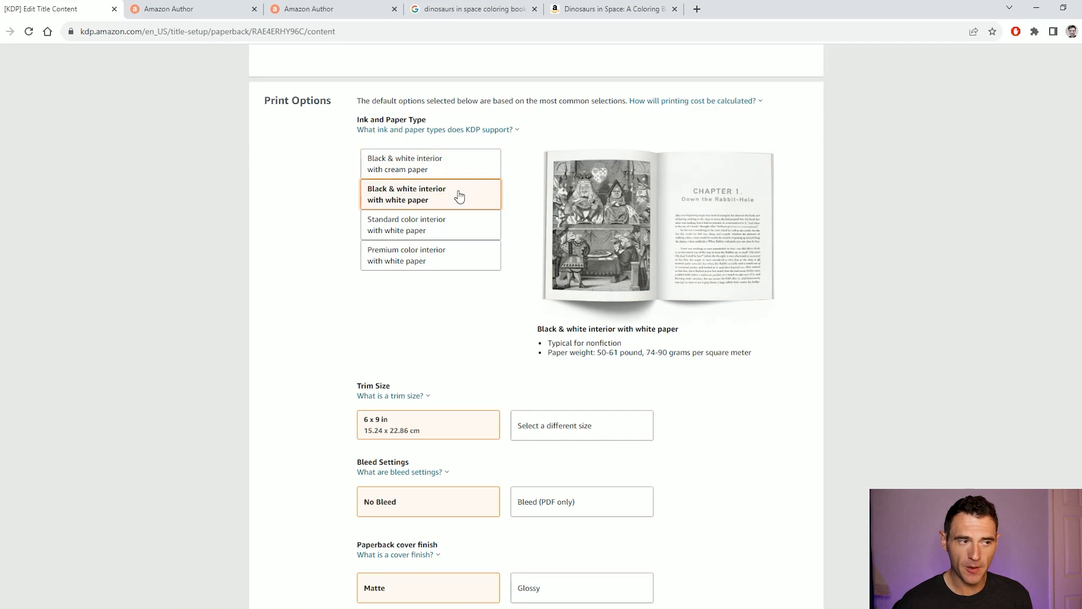
{"action": "left_click", "coordinate": [449, 233]}
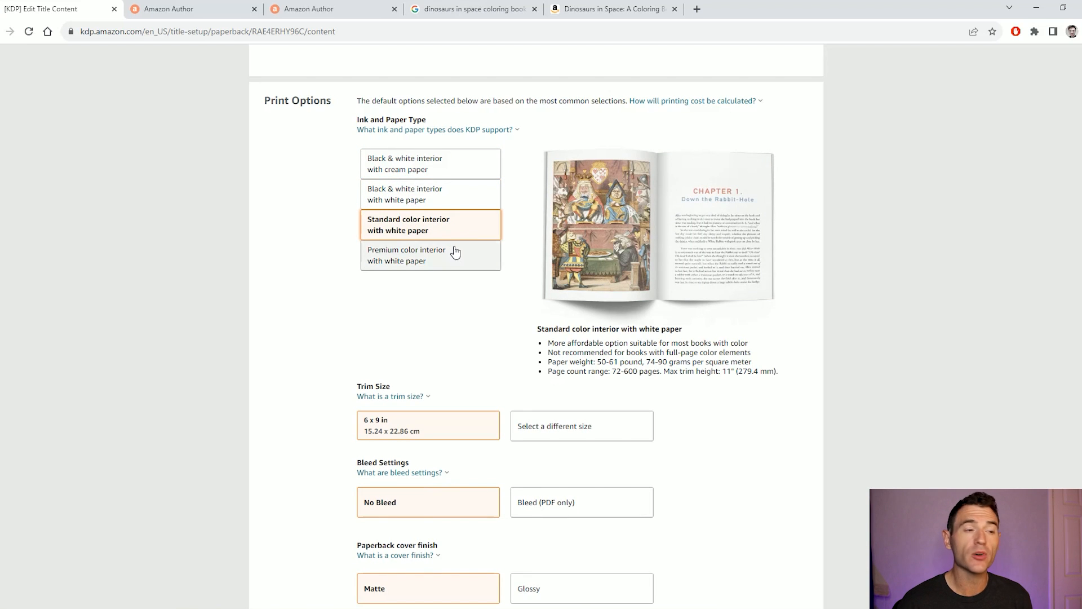
{"action": "left_click", "coordinate": [455, 255]}
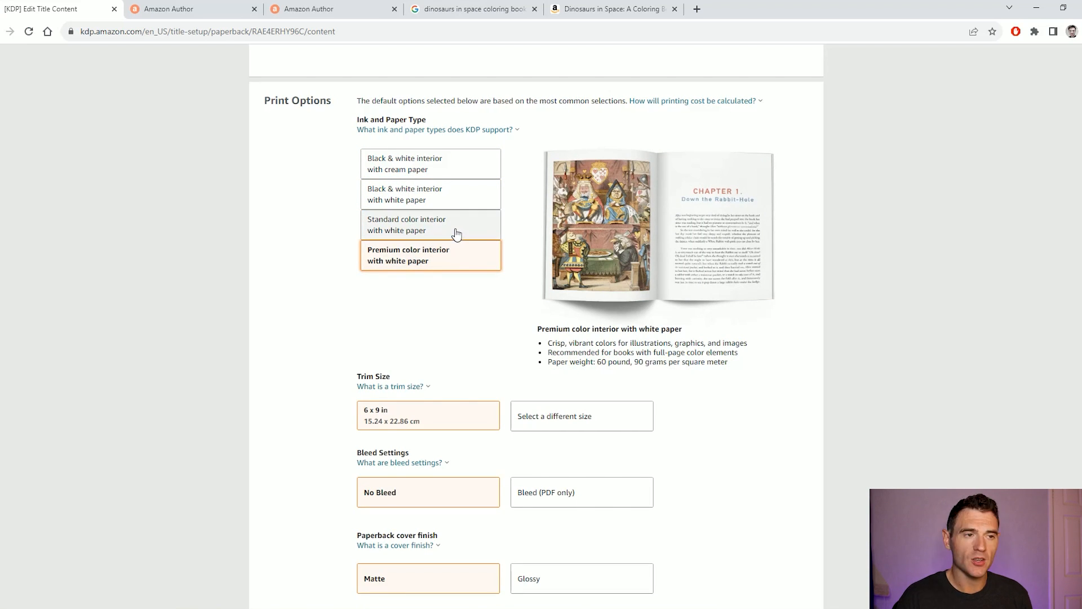
- Compare the color interiors with the black & white one and choose the black & white interior with white paper
{"action": "left_click", "coordinate": [456, 234]}
{"action": "left_click", "coordinate": [452, 206]}
{"action": "left_click", "coordinate": [451, 227]}
{"action": "left_click", "coordinate": [453, 254]}
{"action": "left_click", "coordinate": [453, 195]}
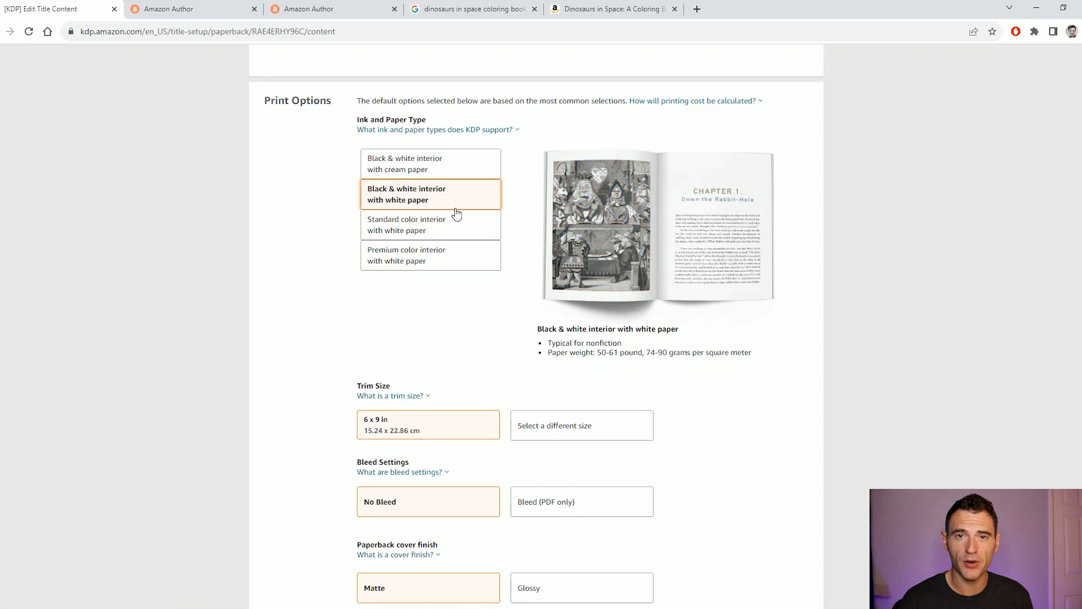
{"action": "left_click", "coordinate": [456, 223]}
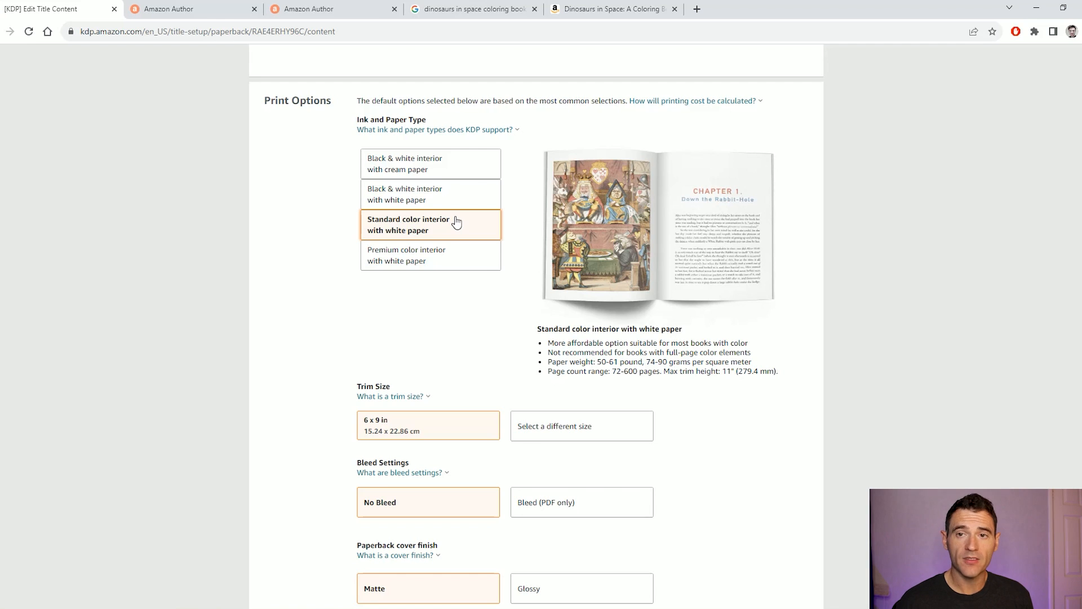
{"action": "left_click", "coordinate": [463, 208]}
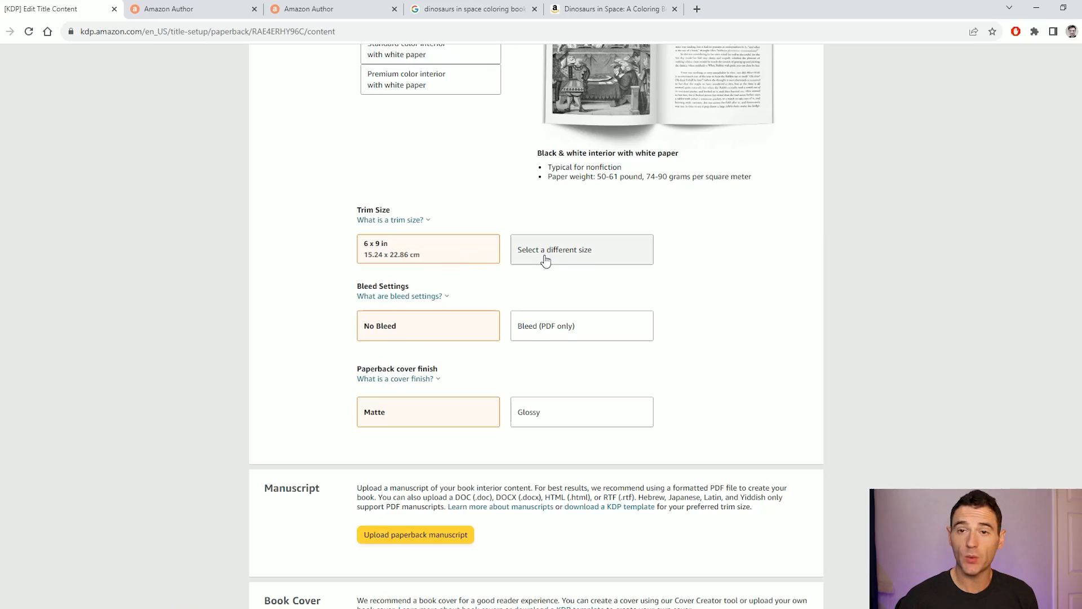
- Look through the available trim sizes and select 6 x 9 in for the paperback
{"action": "left_click", "coordinate": [543, 255]}
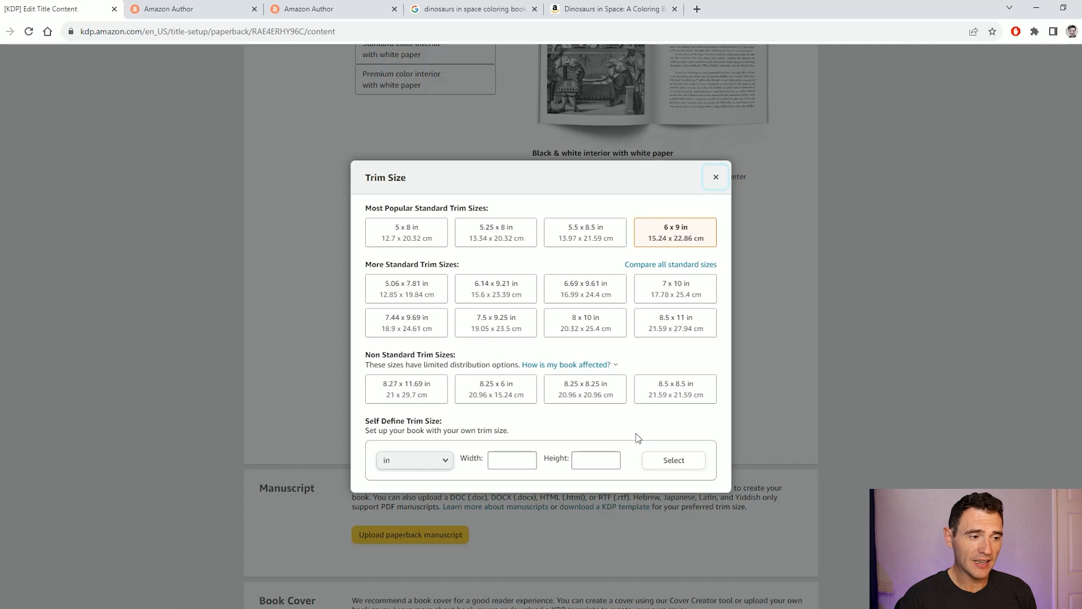
{"action": "left_click", "coordinate": [440, 466]}
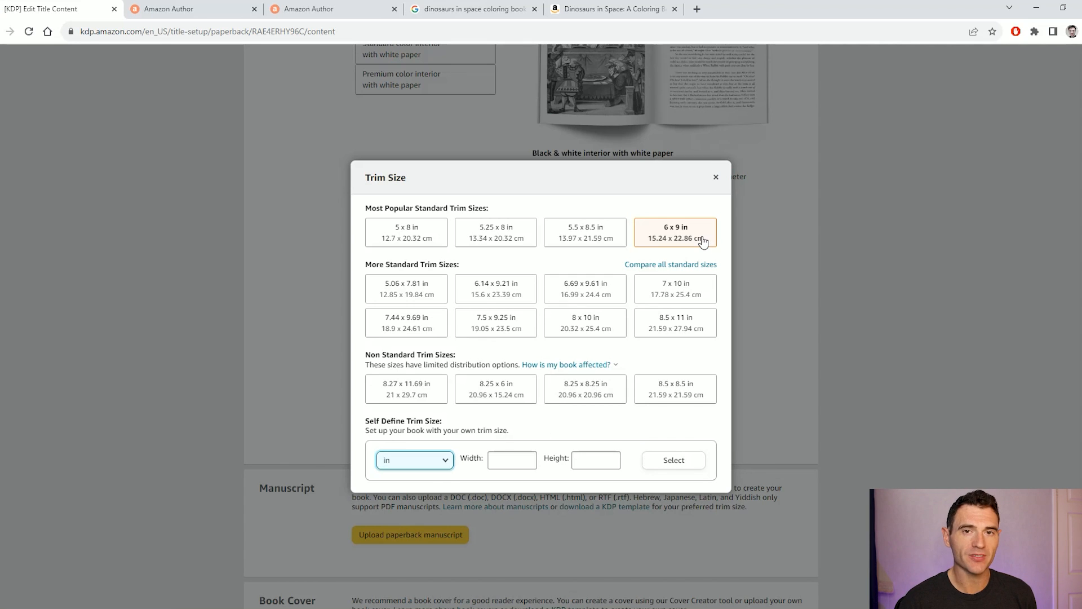
{"action": "left_click", "coordinate": [695, 241]}
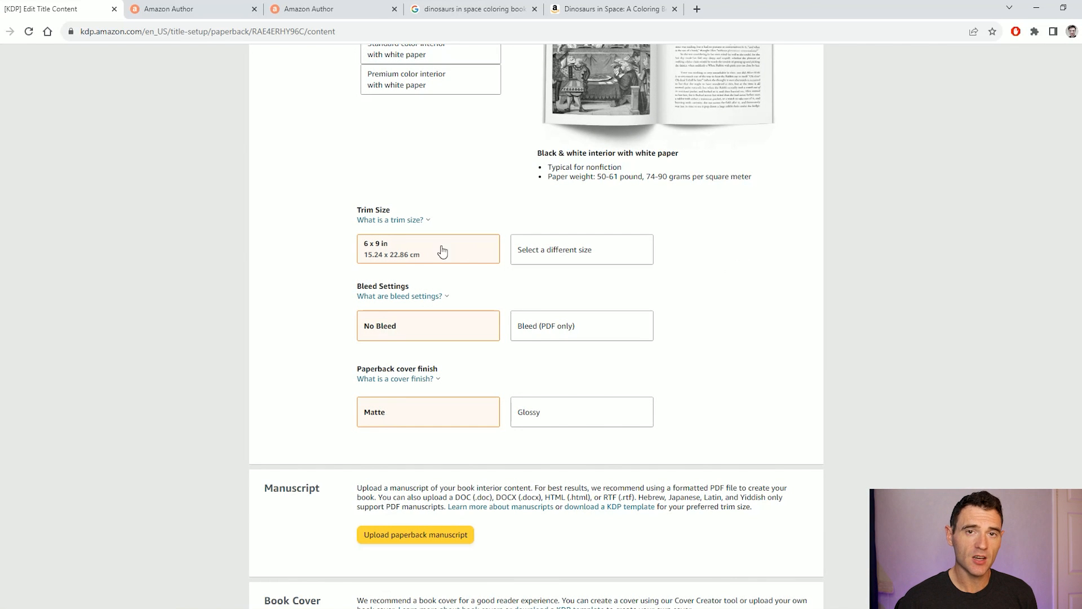
- Read the bleed settings explanation and the linked Print Options help article, then return to the book's print options
{"action": "left_click", "coordinate": [384, 297]}
{"action": "left_click", "coordinate": [526, 284]}
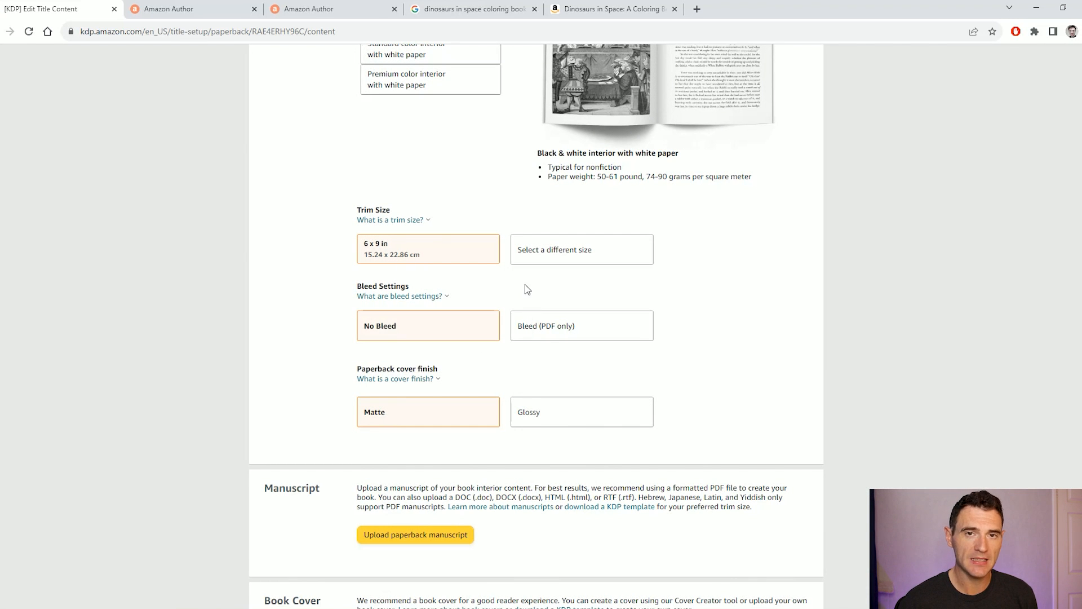
{"action": "left_click", "coordinate": [447, 299]}
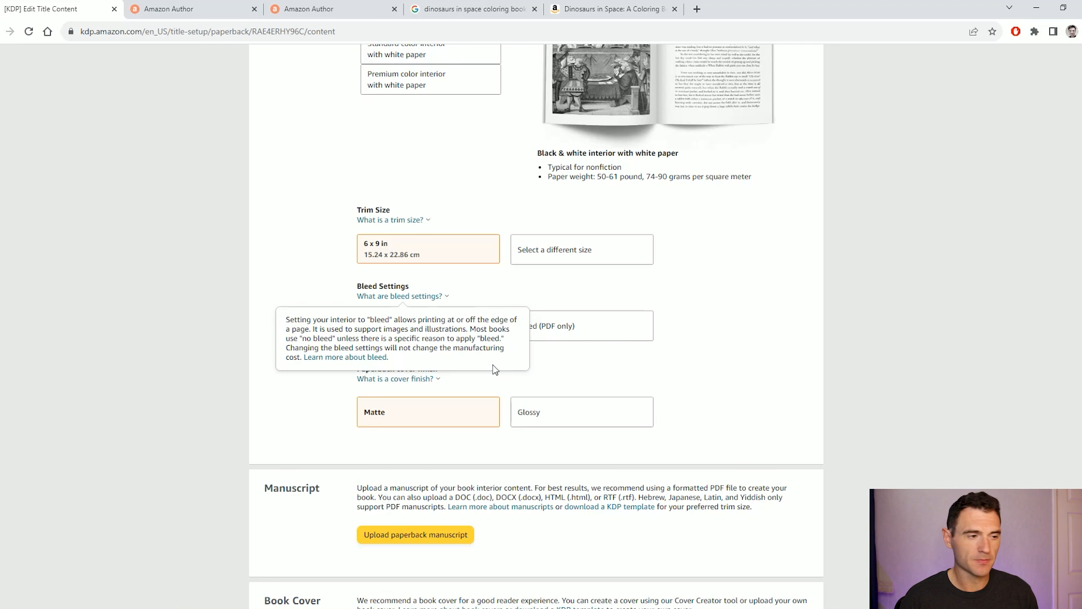
{"action": "left_click", "coordinate": [372, 357]}
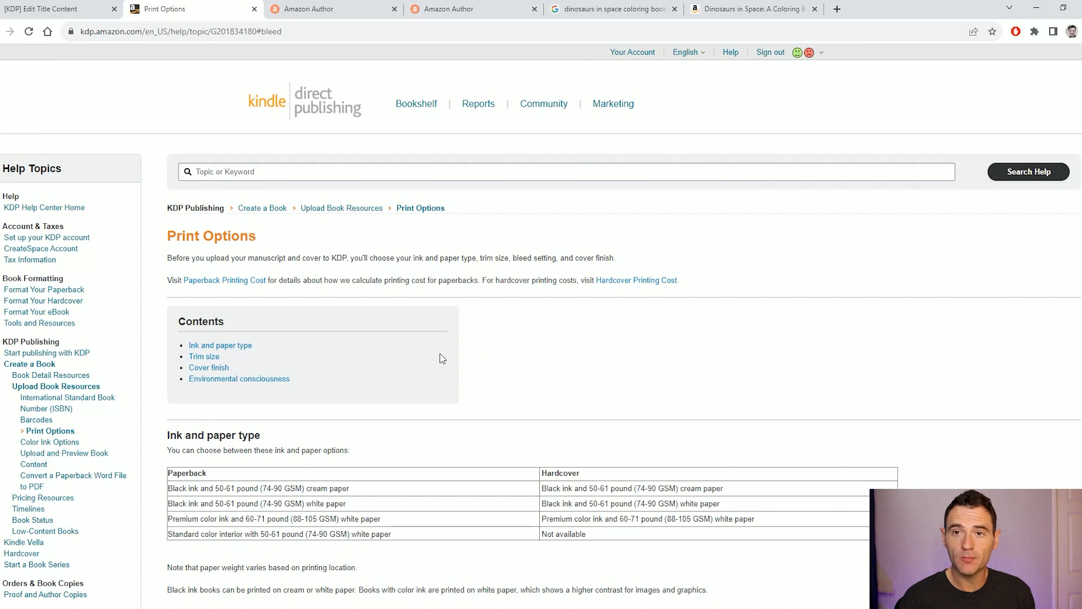
{"action": "scroll", "coordinate": [442, 358], "scroll_direction": "down", "scroll_amount": 15}
{"action": "key", "text": "ctrl+shift+Tab"}
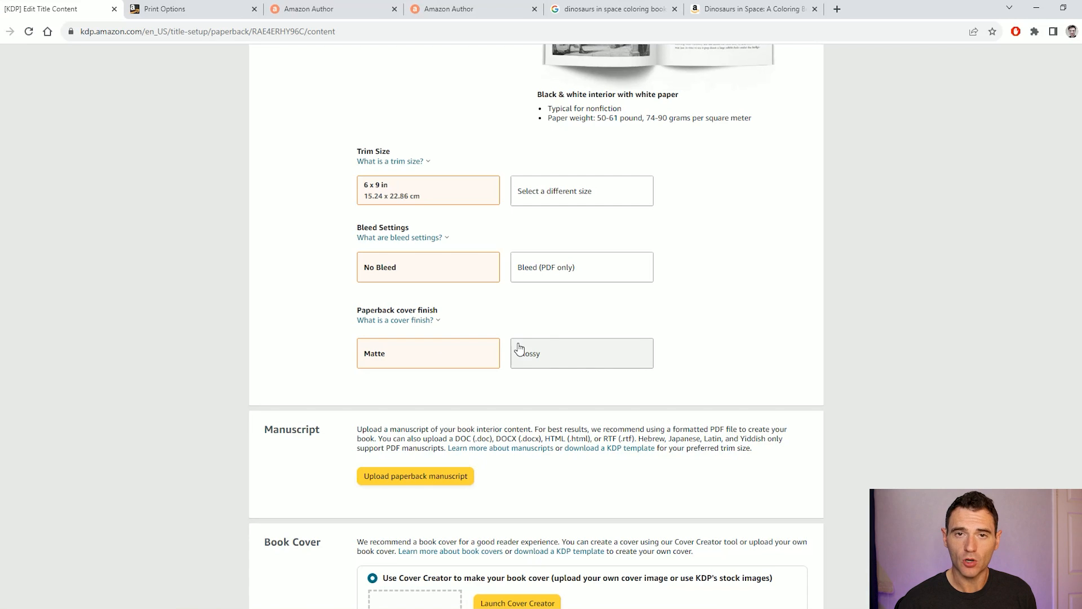
{"action": "scroll", "coordinate": [704, 295], "scroll_direction": "down", "scroll_amount": 1}
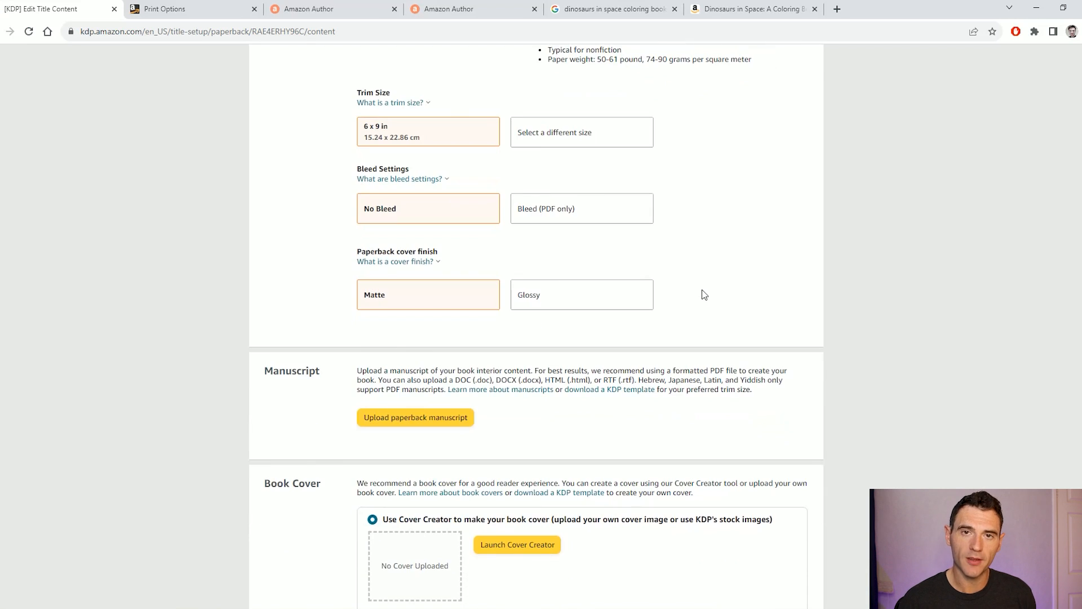